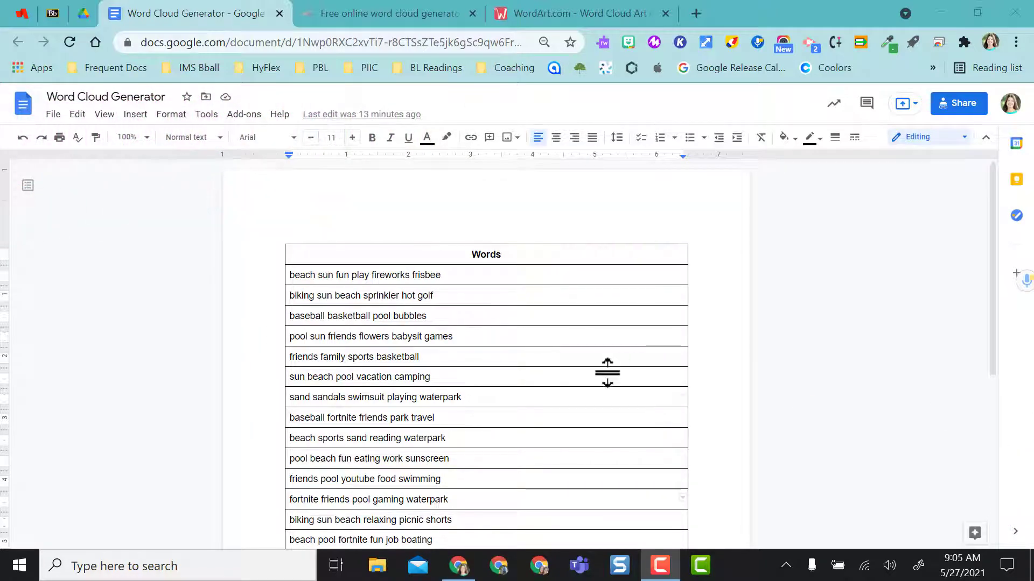
- Review the table of student words in the document from its heading to its final row
{"action": "scroll", "coordinate": [607, 374], "scroll_direction": "down", "scroll_amount": 2}
{"action": "scroll", "coordinate": [607, 373], "scroll_direction": "up", "scroll_amount": 1}
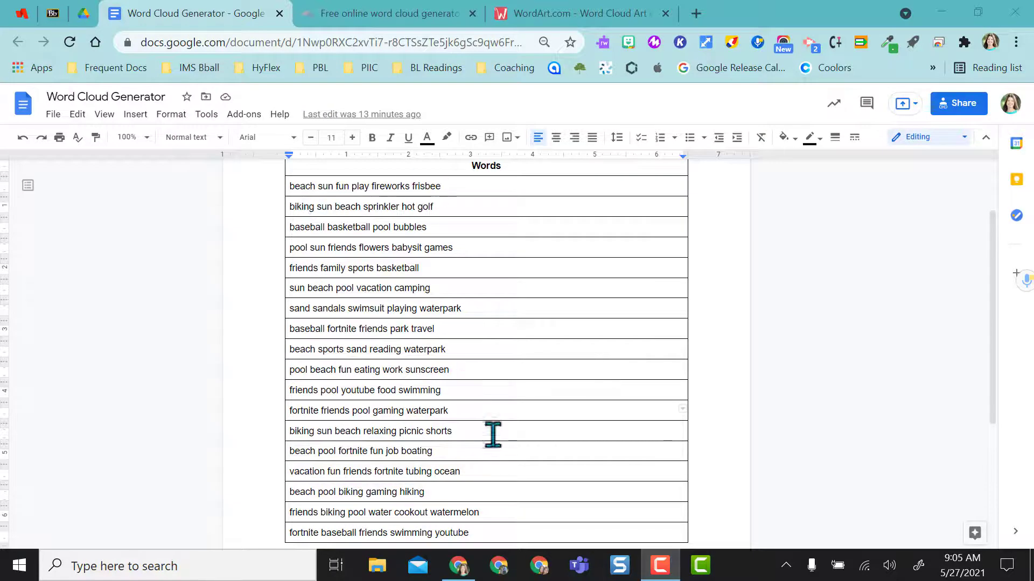
{"action": "scroll", "coordinate": [485, 441], "scroll_direction": "up", "scroll_amount": 2}
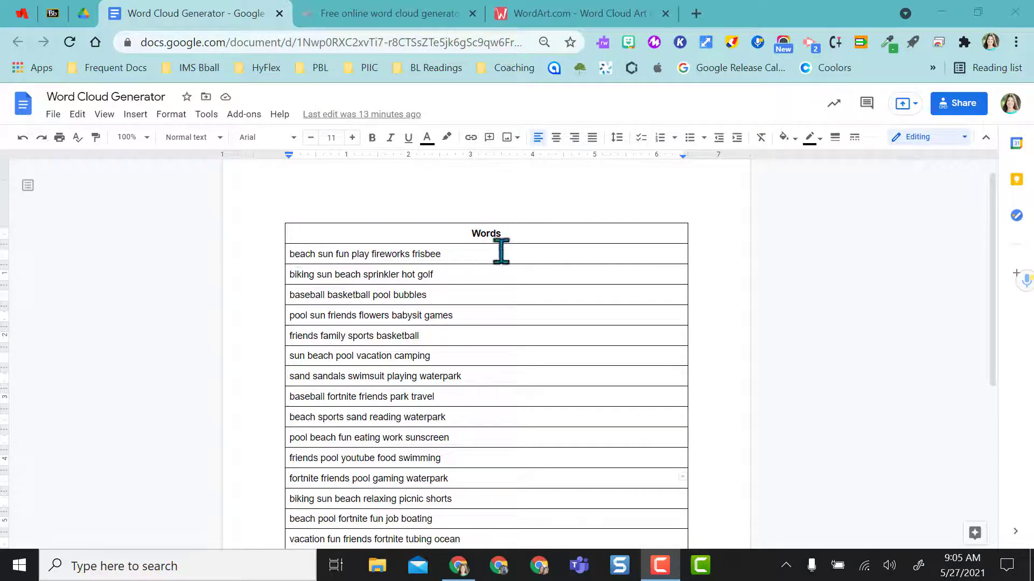
{"action": "scroll", "coordinate": [506, 291], "scroll_direction": "up", "scroll_amount": 1}
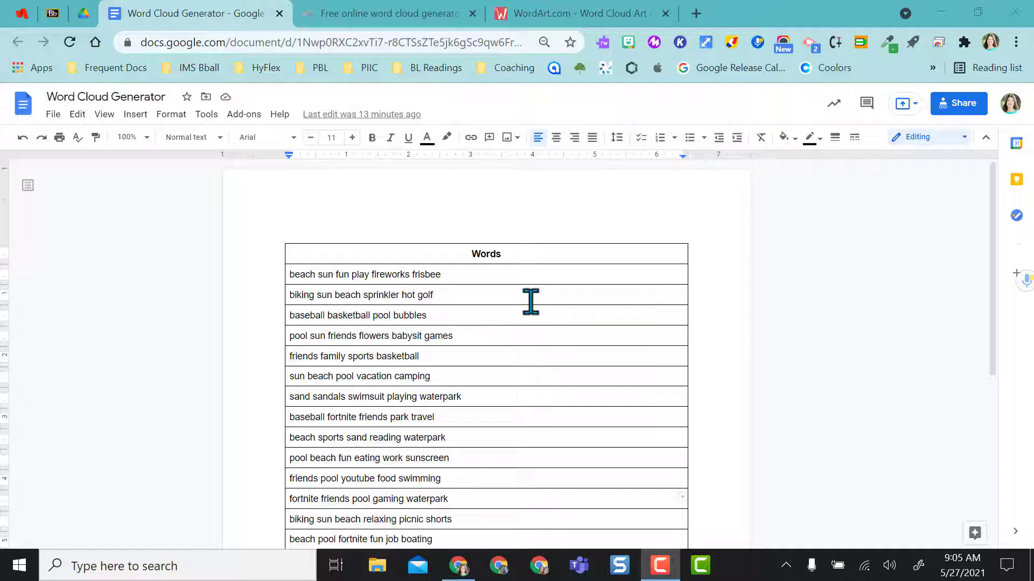
{"action": "scroll", "coordinate": [530, 301], "scroll_direction": "down", "scroll_amount": 5}
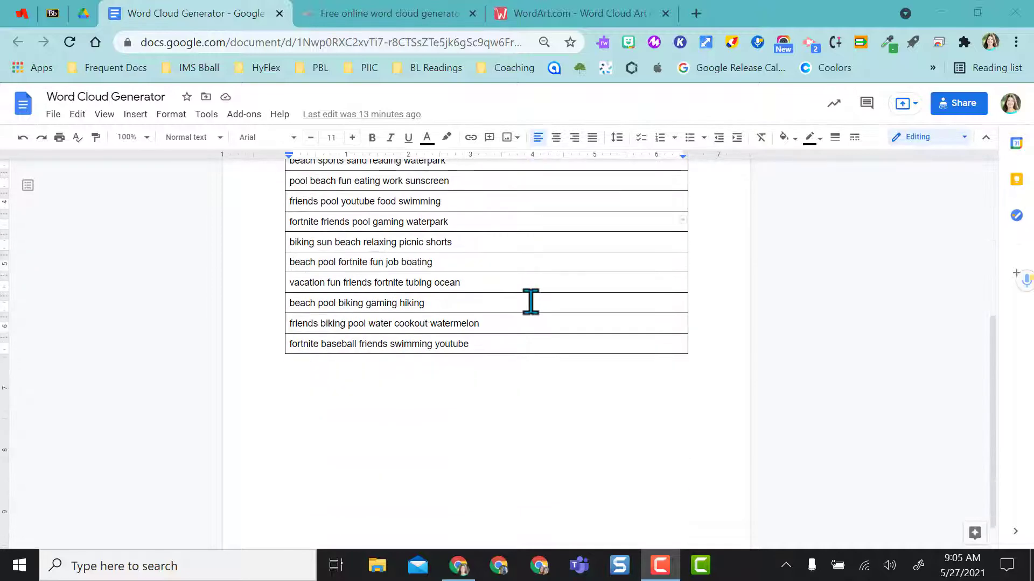
{"action": "scroll", "coordinate": [531, 301], "scroll_direction": "up", "scroll_amount": 4}
{"action": "scroll", "coordinate": [530, 301], "scroll_direction": "up", "scroll_amount": 1}
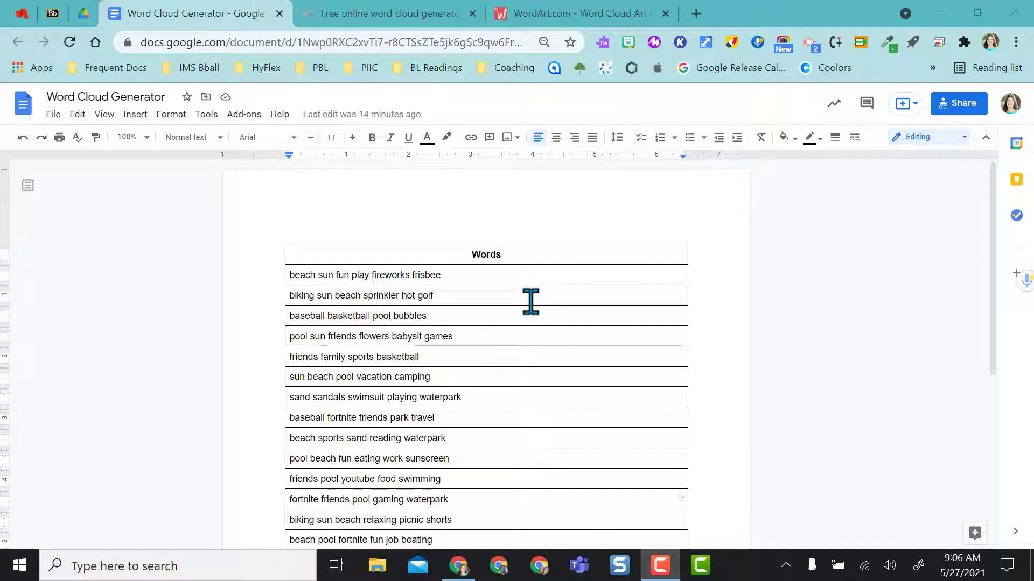
- Generate a Modern word cloud from the document's words with the Word Cloud Generator add-on
{"action": "left_click", "coordinate": [244, 115]}
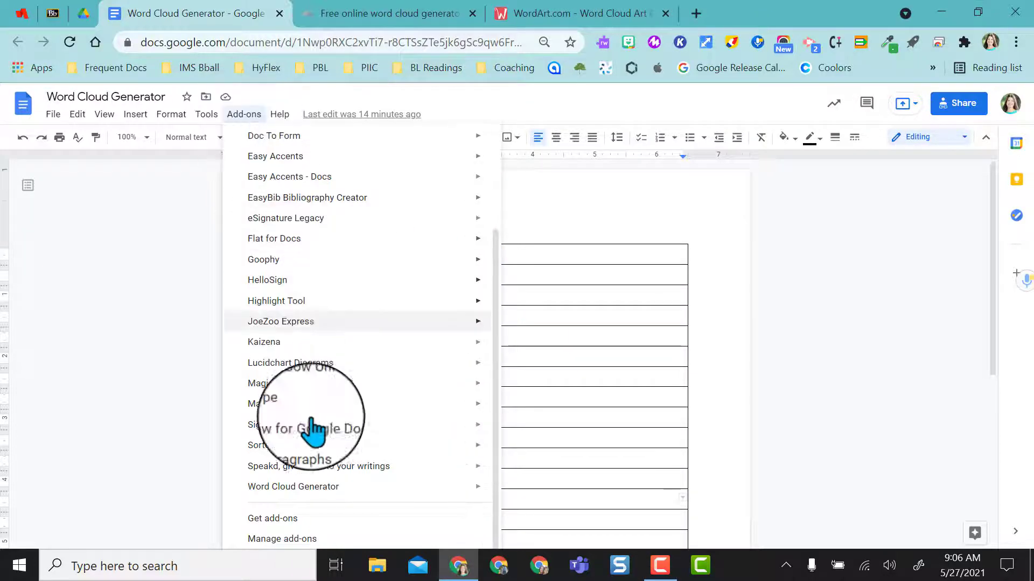
{"action": "mouse_move", "coordinate": [305, 490]}
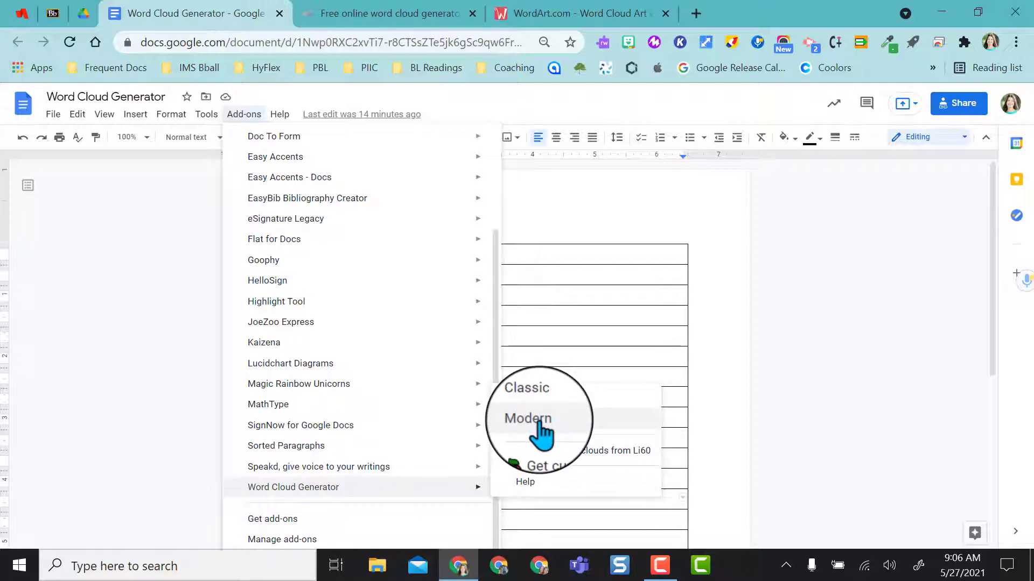
{"action": "left_click", "coordinate": [539, 420]}
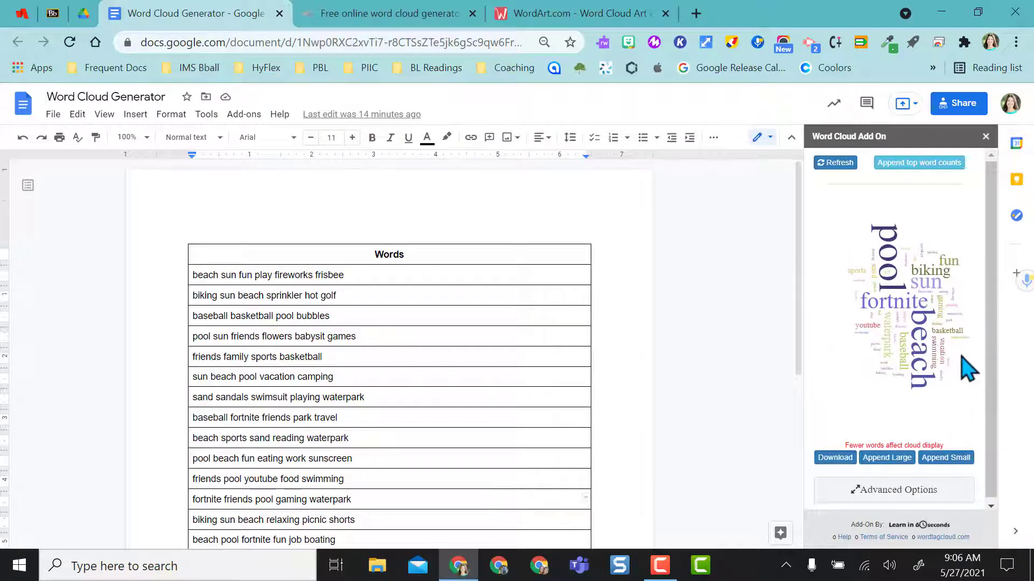
- Download the generated word cloud as an image and append a large copy of it to the document
{"action": "left_click_drag", "start_coordinate": [798, 237], "coordinate": [787, 279]}
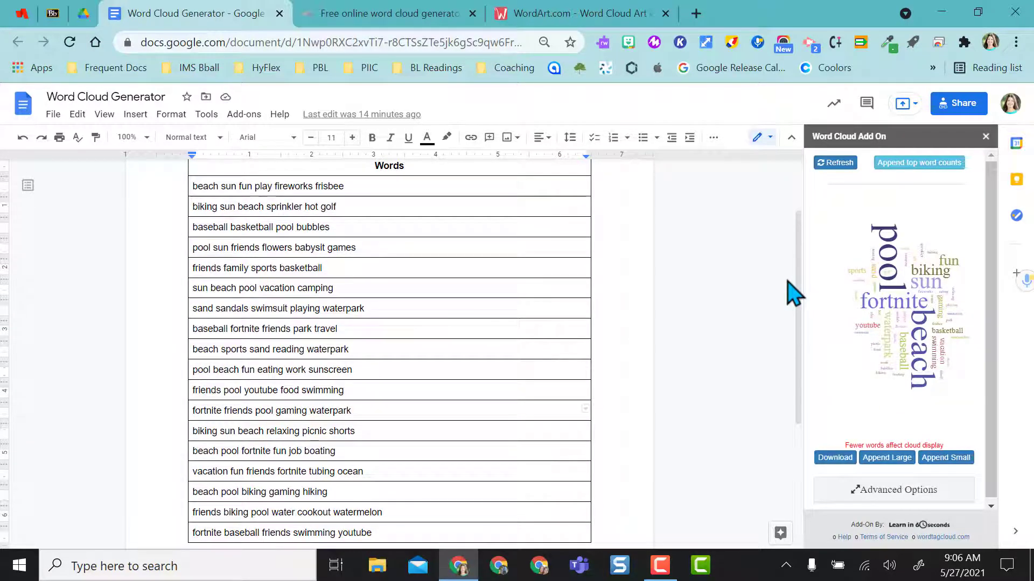
{"action": "left_click", "coordinate": [833, 458]}
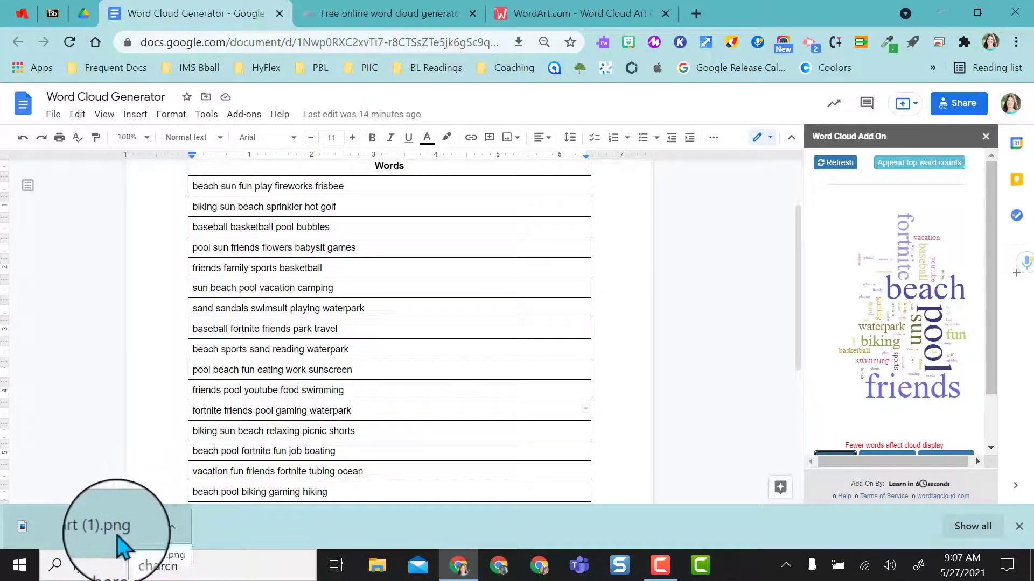
{"action": "scroll", "coordinate": [893, 417], "scroll_direction": "down", "scroll_amount": 2}
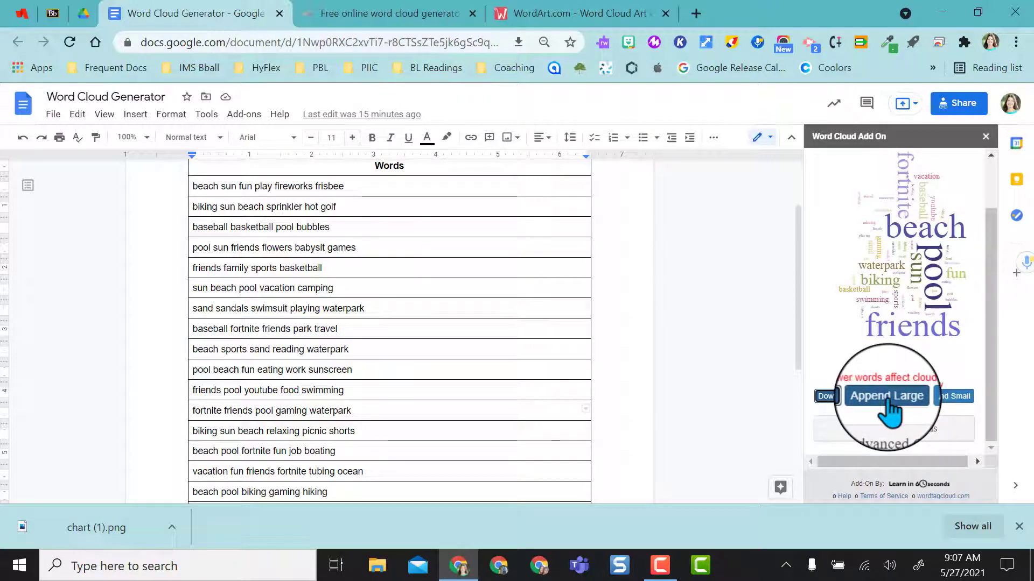
{"action": "left_click", "coordinate": [885, 404]}
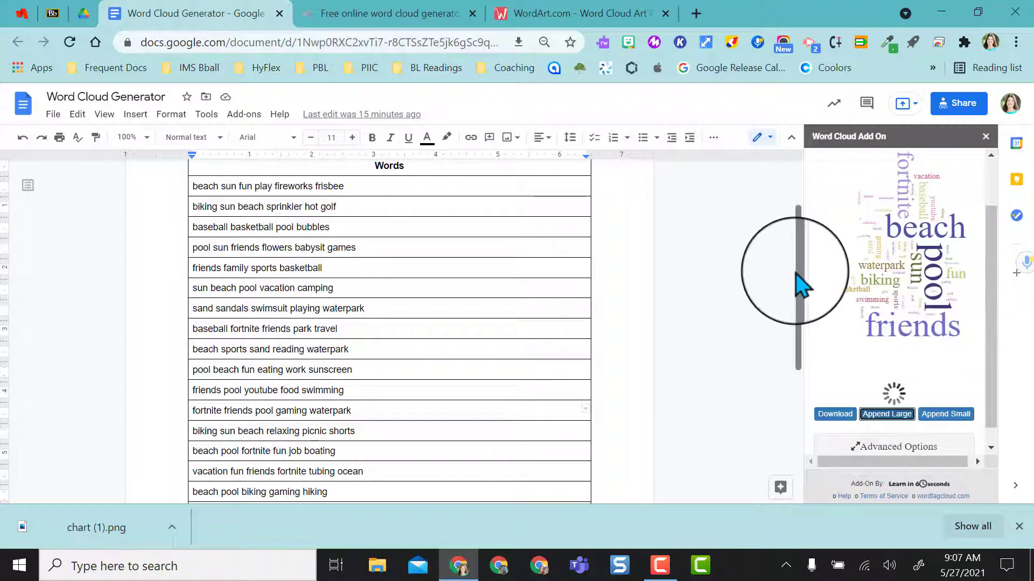
{"action": "left_click_drag", "start_coordinate": [797, 283], "coordinate": [809, 427]}
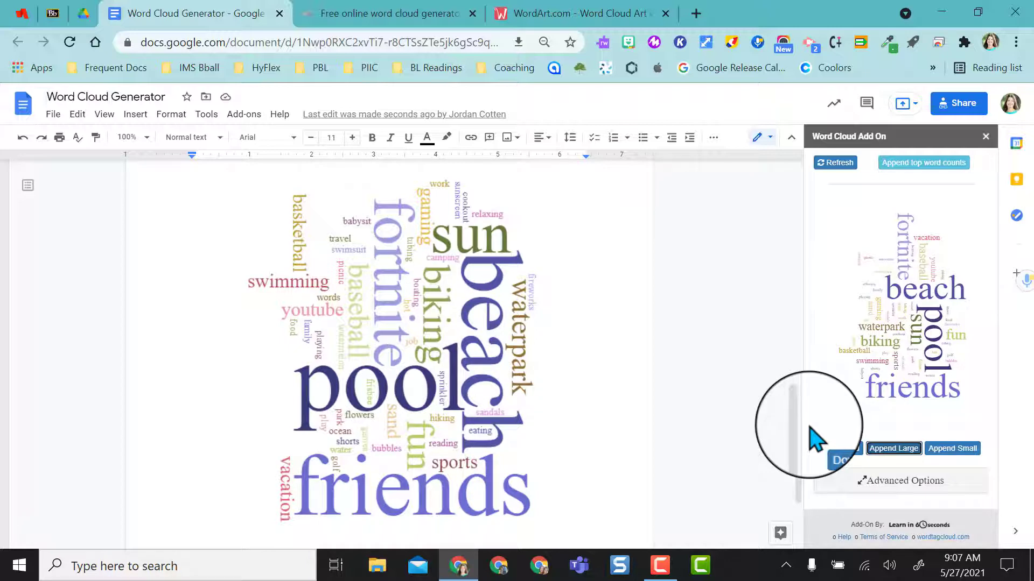
- Append a small copy of the word cloud to the document and enlarge that image to about double its size
{"action": "left_click", "coordinate": [948, 450]}
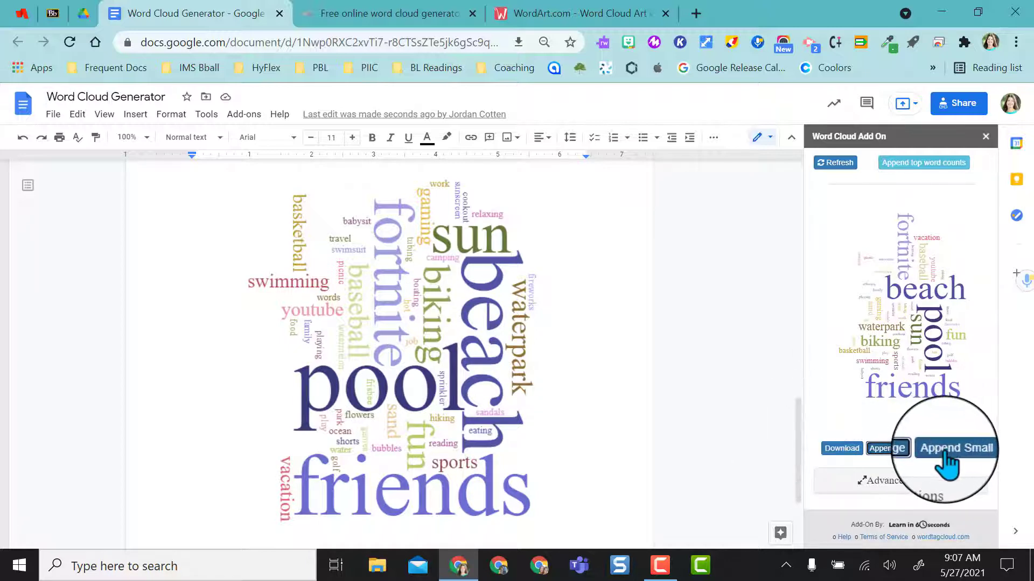
{"action": "left_click_drag", "start_coordinate": [797, 415], "coordinate": [799, 468]}
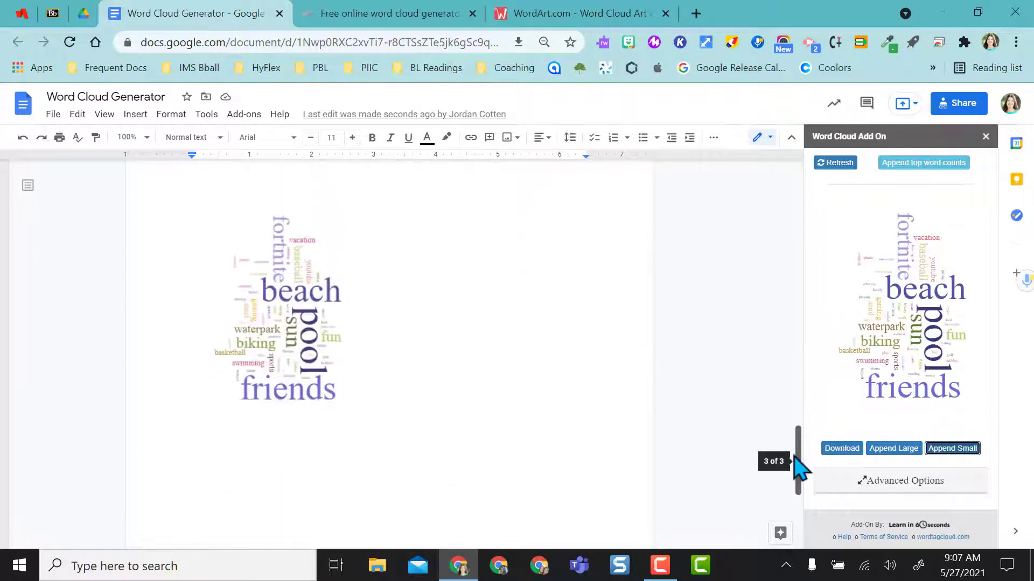
{"action": "left_click", "coordinate": [309, 311]}
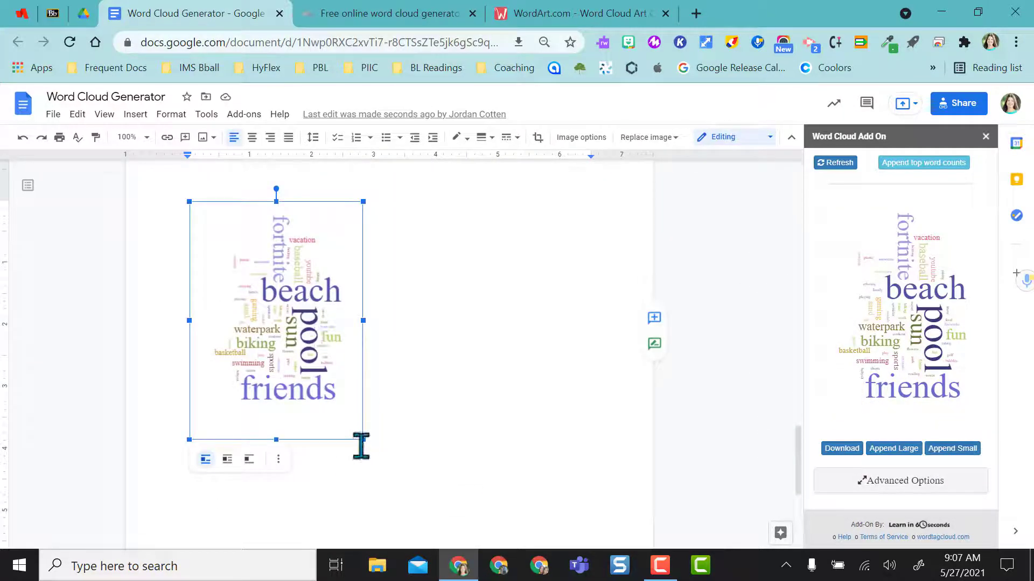
{"action": "left_click_drag", "start_coordinate": [363, 440], "coordinate": [529, 547]}
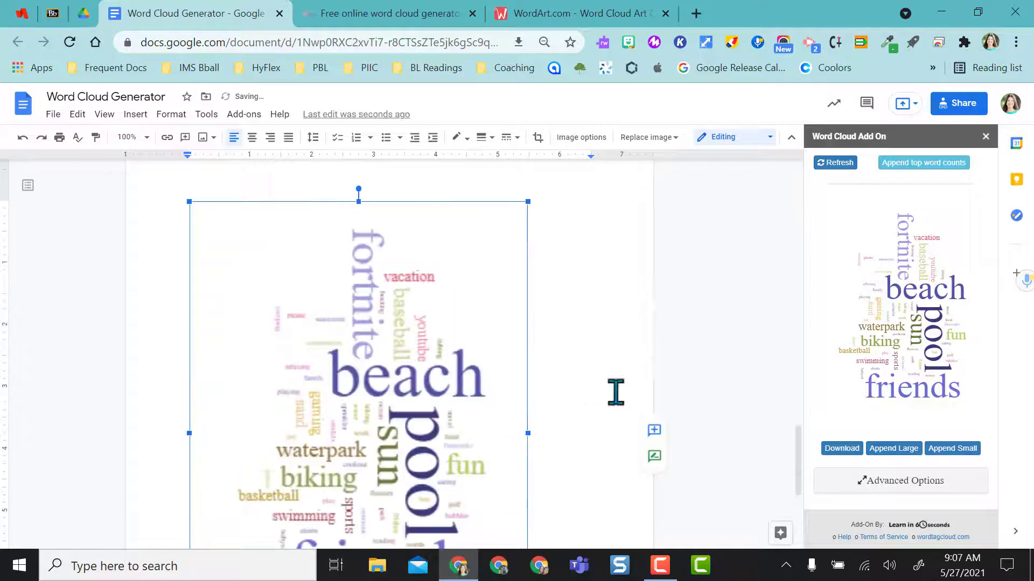
{"action": "scroll", "coordinate": [641, 384], "scroll_direction": "down", "scroll_amount": 3}
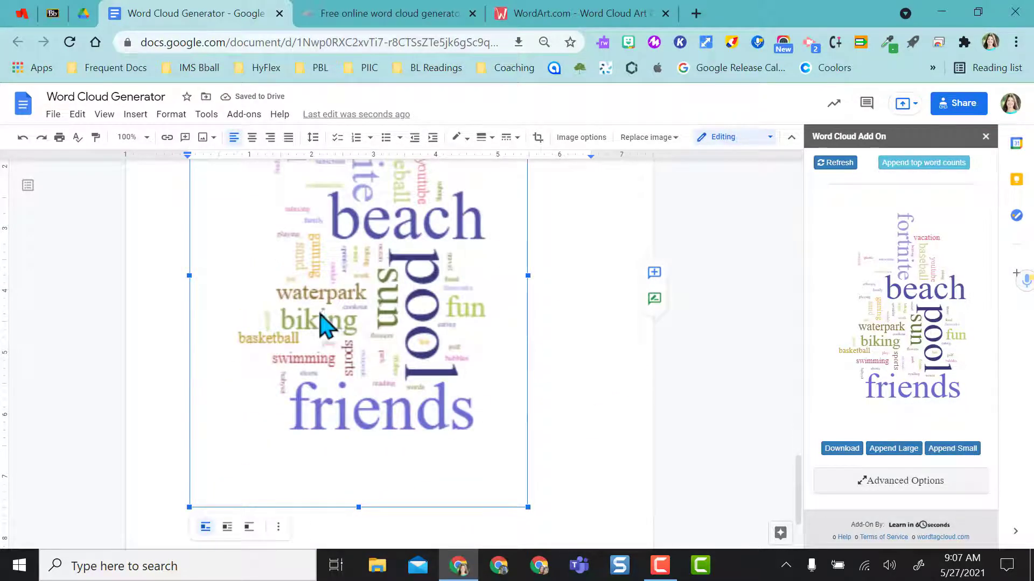
{"action": "scroll", "coordinate": [454, 295], "scroll_direction": "up", "scroll_amount": 3}
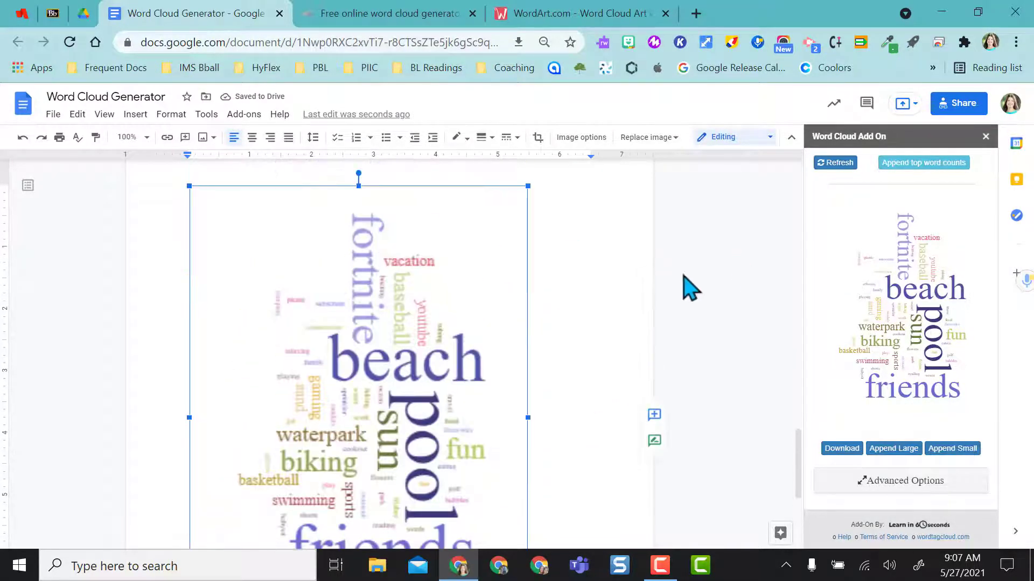
{"action": "scroll", "coordinate": [670, 309], "scroll_direction": "down", "scroll_amount": 7}
{"action": "scroll", "coordinate": [671, 308], "scroll_direction": "down", "scroll_amount": 5}
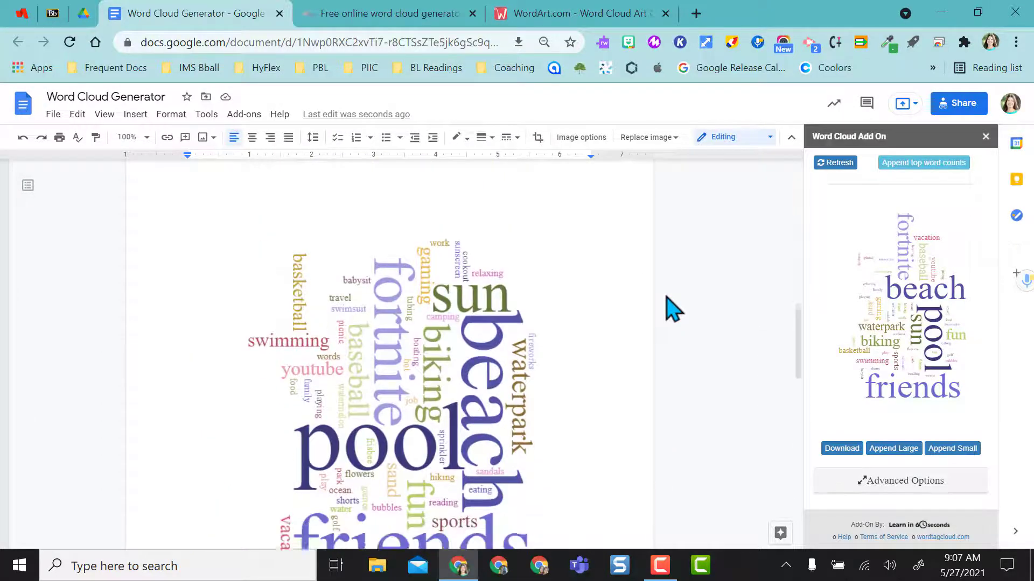
- Recolor the add-on's word cloud with the dark colorful palette from the advanced options
{"action": "left_click", "coordinate": [861, 481]}
{"action": "scroll", "coordinate": [991, 295], "scroll_direction": "down", "scroll_amount": 5}
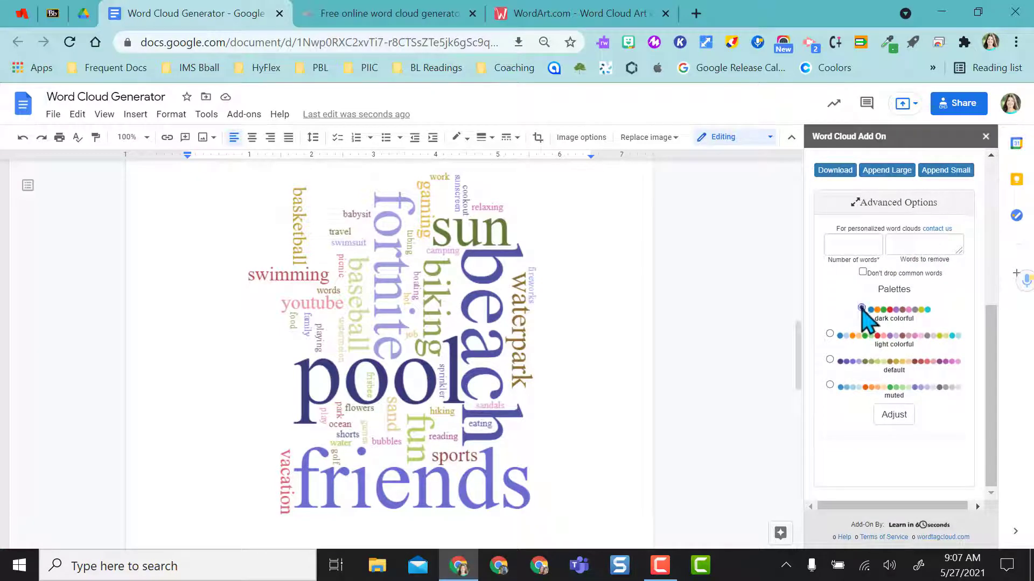
{"action": "left_click", "coordinate": [894, 416]}
{"action": "left_click_drag", "start_coordinate": [992, 415], "coordinate": [1012, 385]}
- Apply the muted palette to the add-on's word cloud and close the add-on
{"action": "left_click", "coordinate": [829, 384]}
{"action": "left_click", "coordinate": [895, 418]}
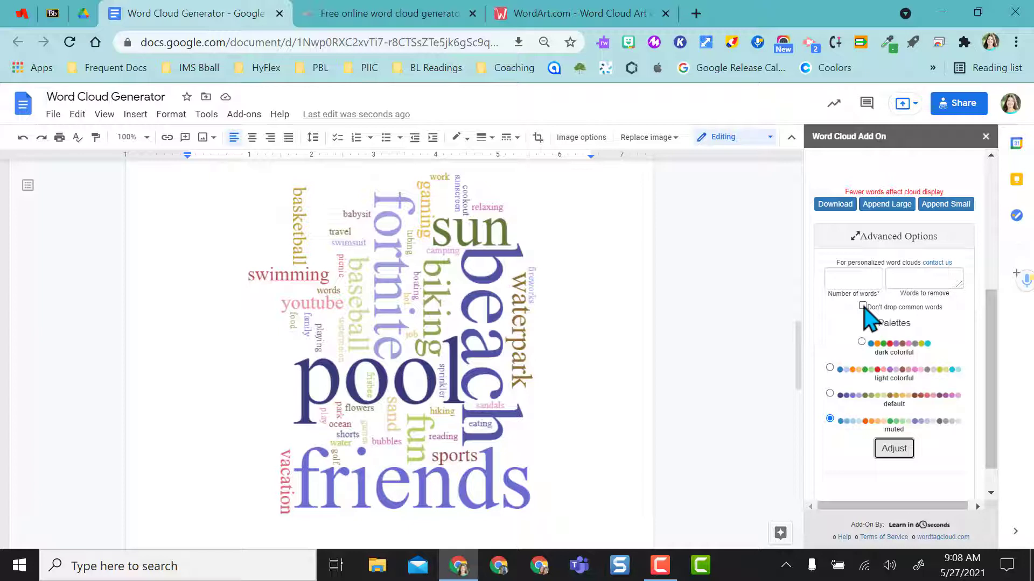
{"action": "left_click", "coordinate": [913, 279]}
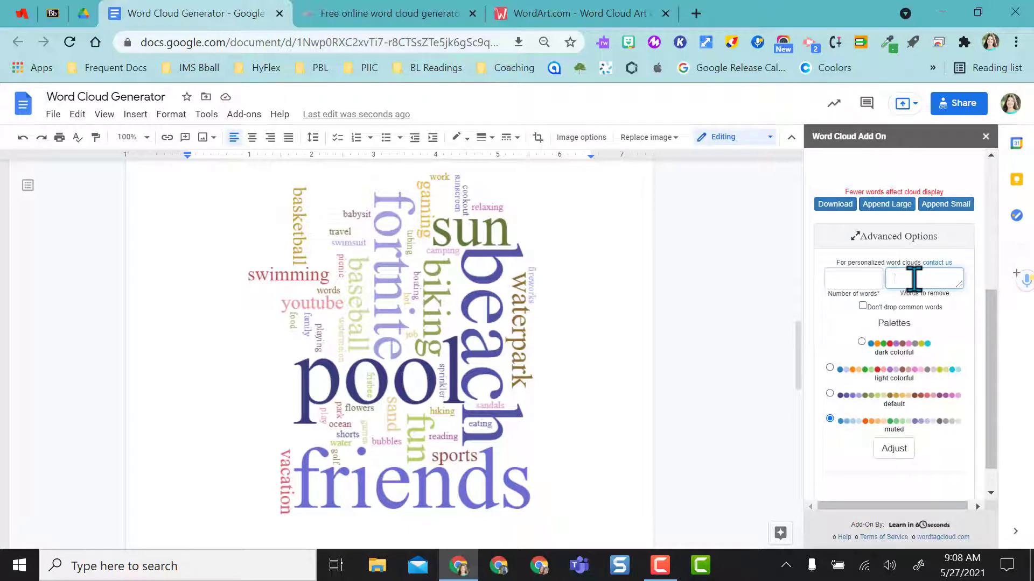
{"action": "scroll", "coordinate": [984, 180], "scroll_direction": "up", "scroll_amount": 5}
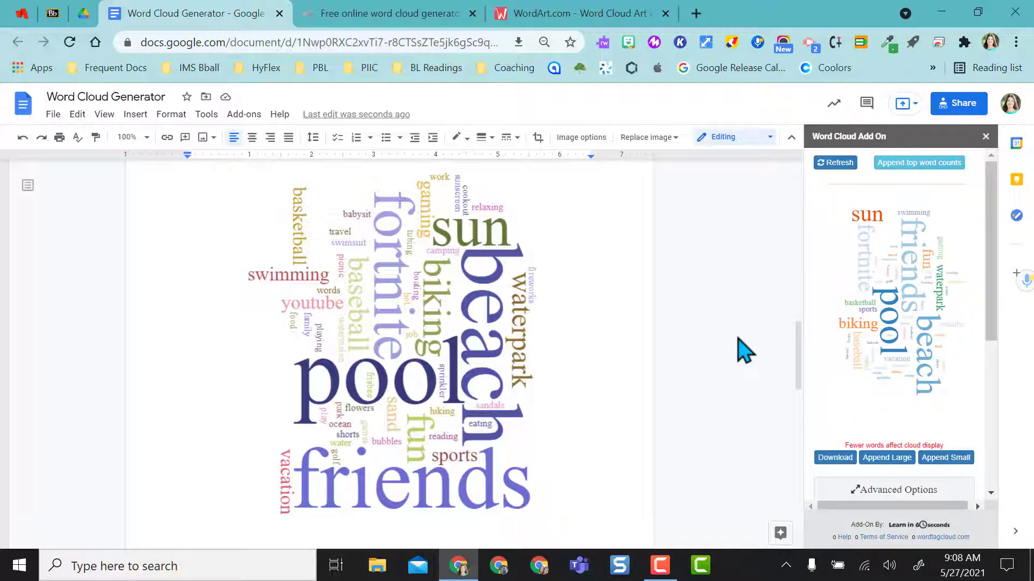
{"action": "left_click", "coordinate": [986, 136]}
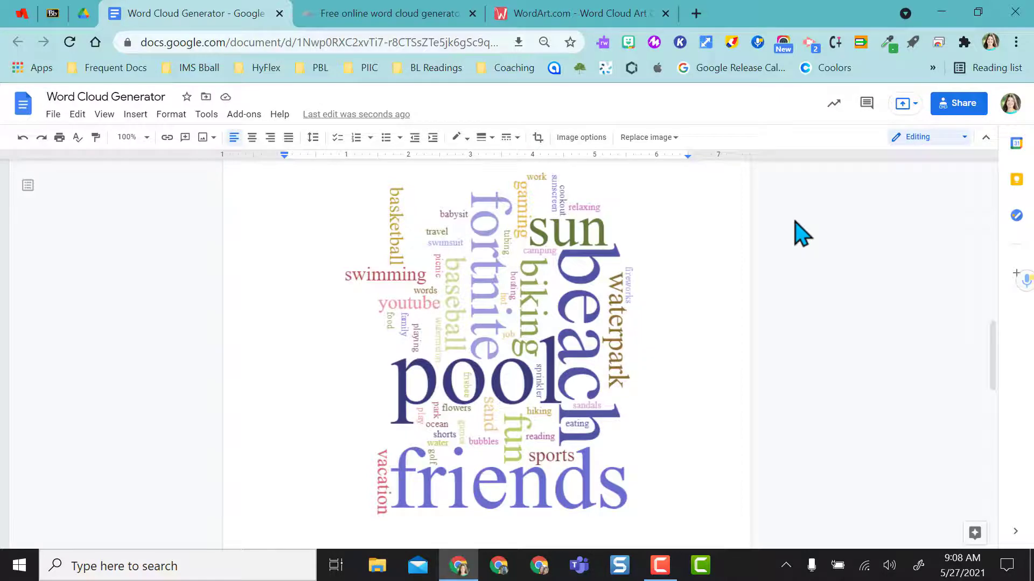
- Switch to WordClouds.com and set the sample word cloud's shape to the solid circle
{"action": "scroll", "coordinate": [540, 293], "scroll_direction": "down", "scroll_amount": 8}
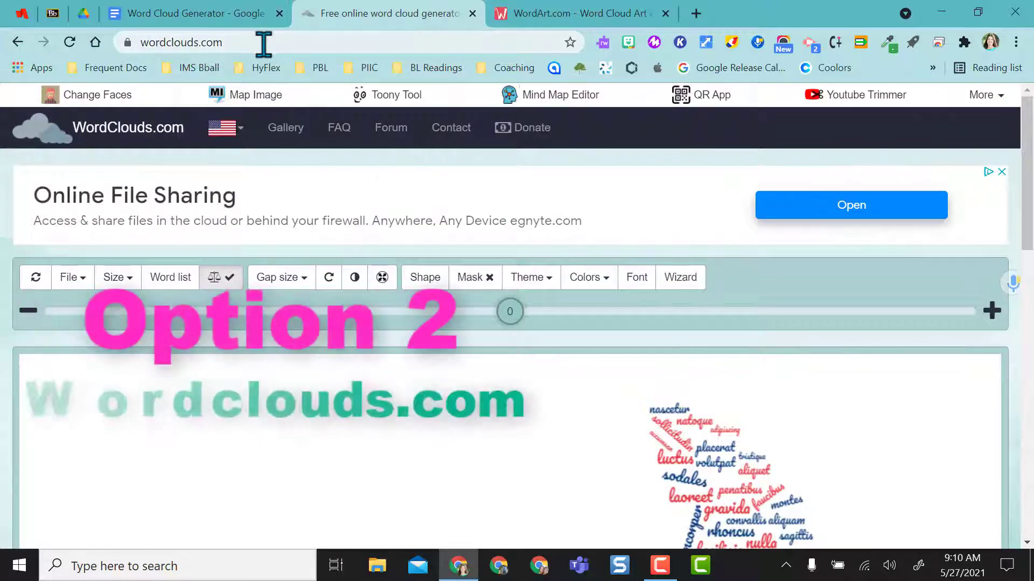
{"action": "scroll", "coordinate": [334, 198], "scroll_direction": "down", "scroll_amount": 2}
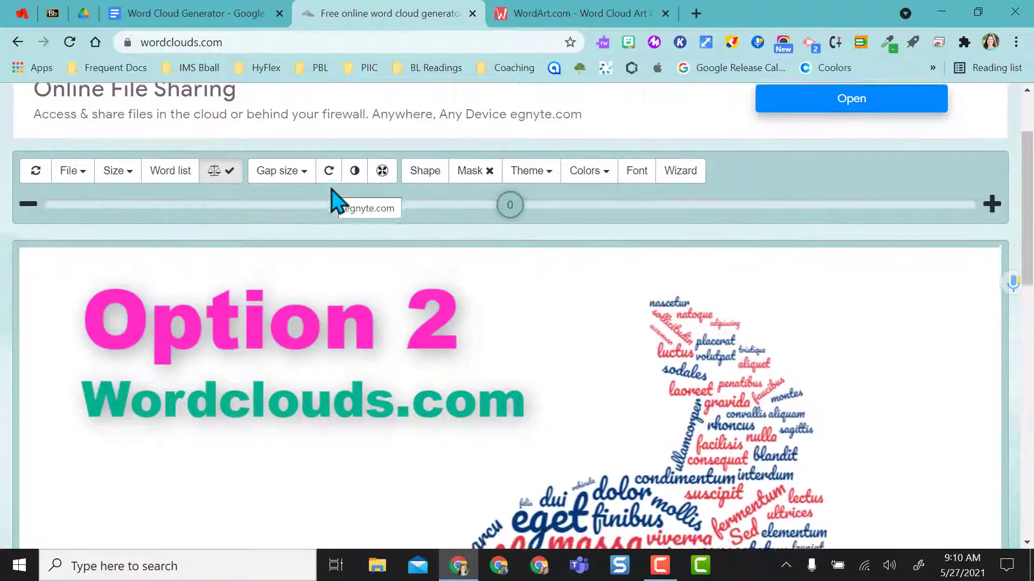
{"action": "scroll", "coordinate": [427, 254], "scroll_direction": "up", "scroll_amount": 2}
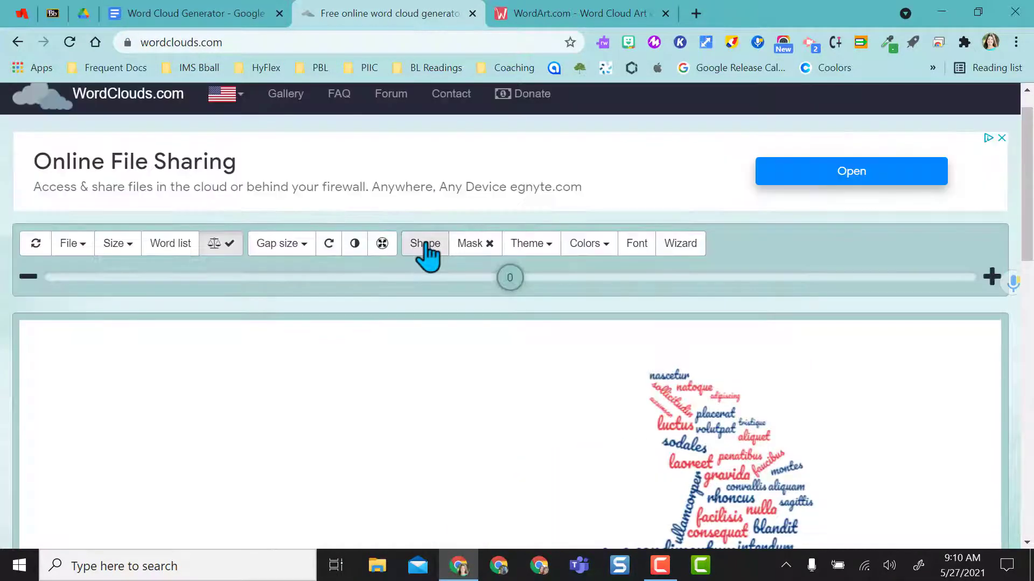
{"action": "left_click", "coordinate": [426, 254]}
{"action": "left_click", "coordinate": [428, 253]}
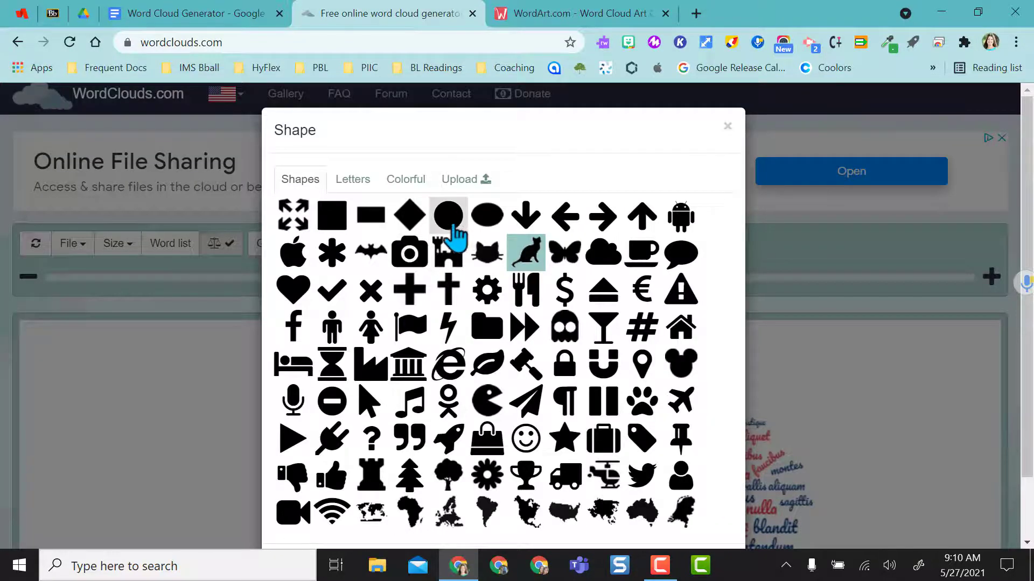
{"action": "scroll", "coordinate": [1018, 203], "scroll_direction": "up", "scroll_amount": 7}
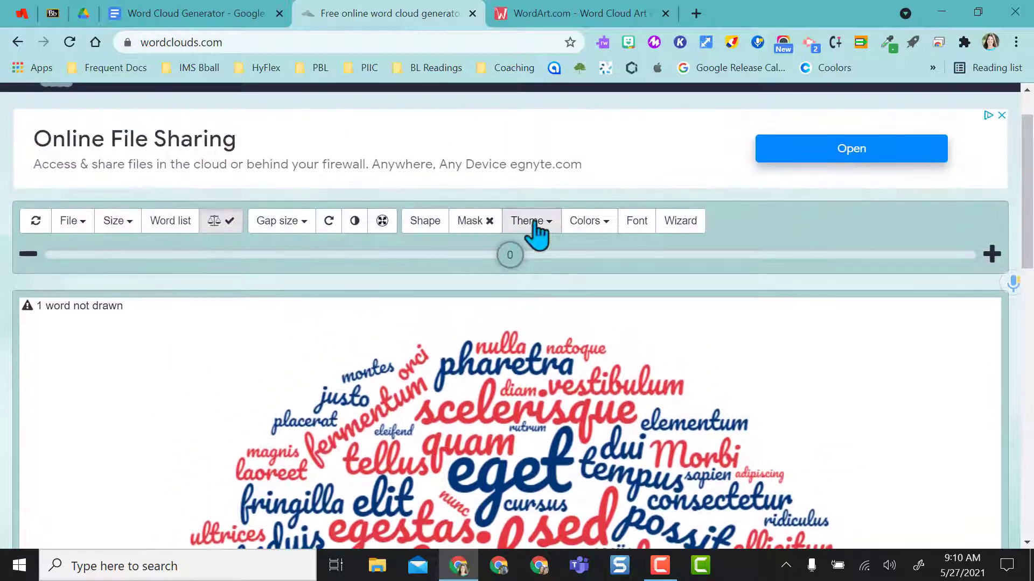
- Change the word cloud's shape to the letter F and turn on the mask behind the words
{"action": "left_click", "coordinate": [423, 225]}
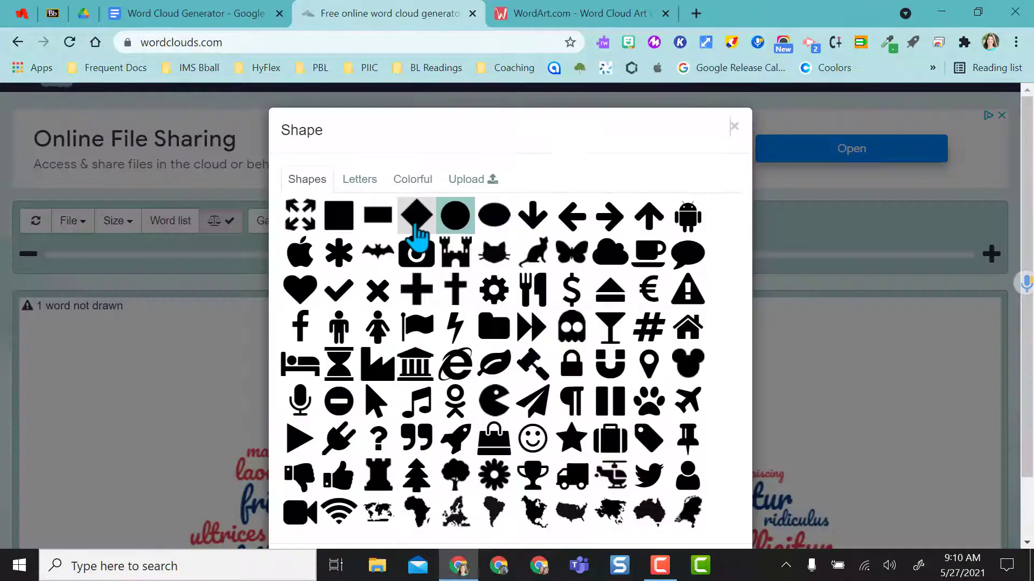
{"action": "left_click", "coordinate": [365, 185]}
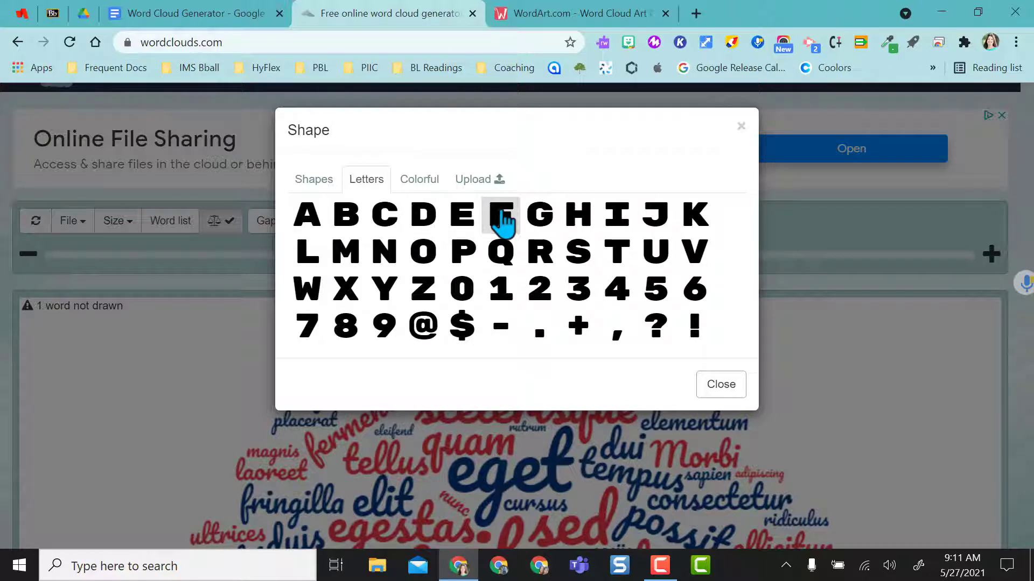
{"action": "left_click", "coordinate": [504, 221]}
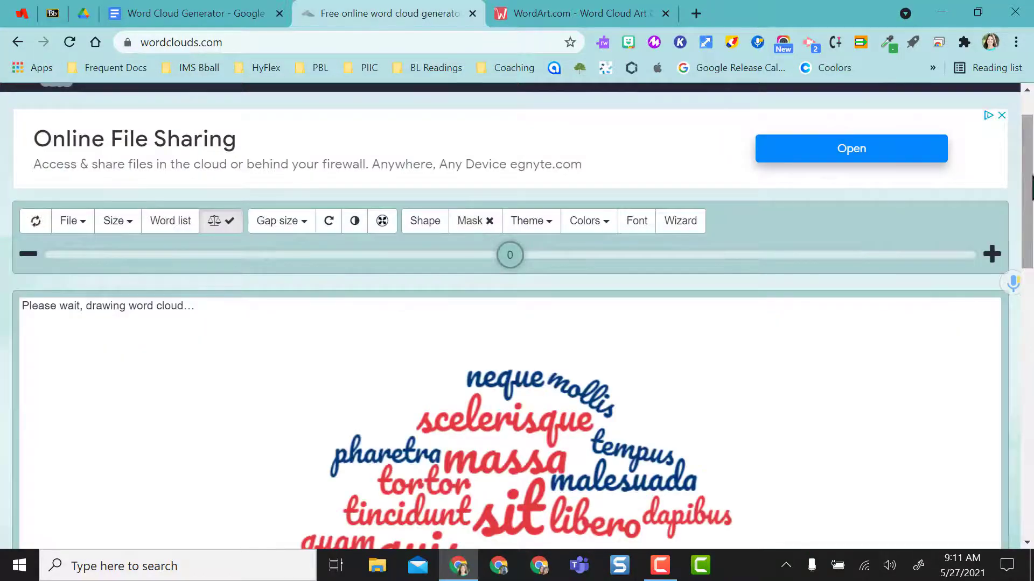
{"action": "scroll", "coordinate": [1028, 228], "scroll_direction": "down", "scroll_amount": 2}
{"action": "scroll", "coordinate": [1030, 229], "scroll_direction": "up", "scroll_amount": 1}
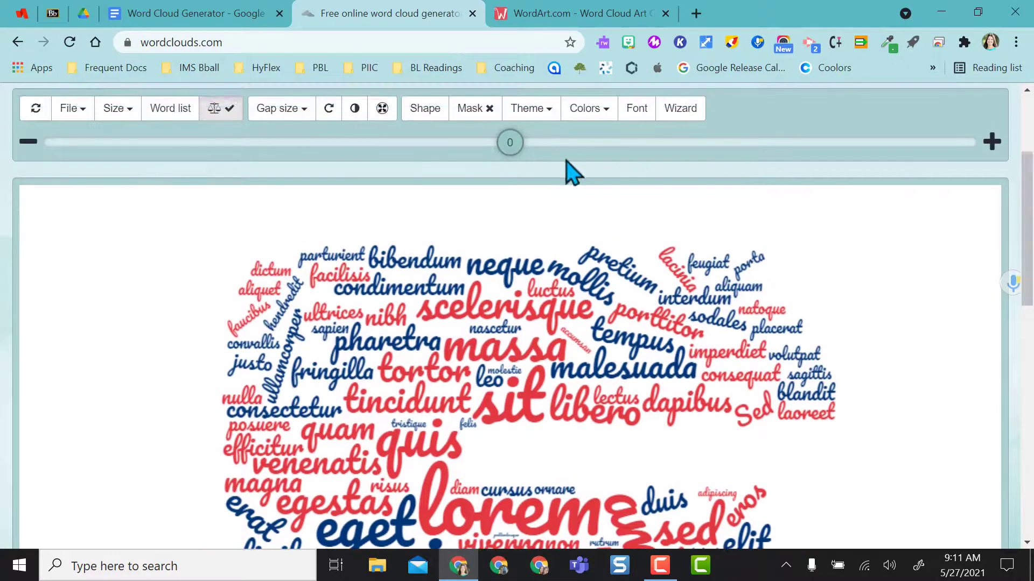
{"action": "left_click", "coordinate": [488, 110]}
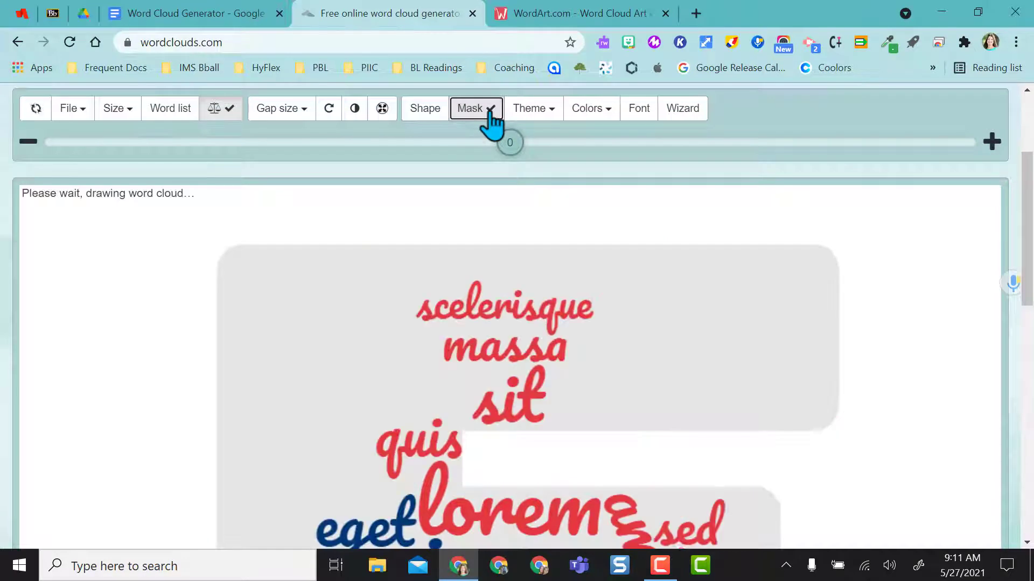
- Change the word cloud's shape to the colorful horizontal rainbow stripes and view the options for uploading a custom shape
{"action": "scroll", "coordinate": [1028, 242], "scroll_direction": "down", "scroll_amount": 6}
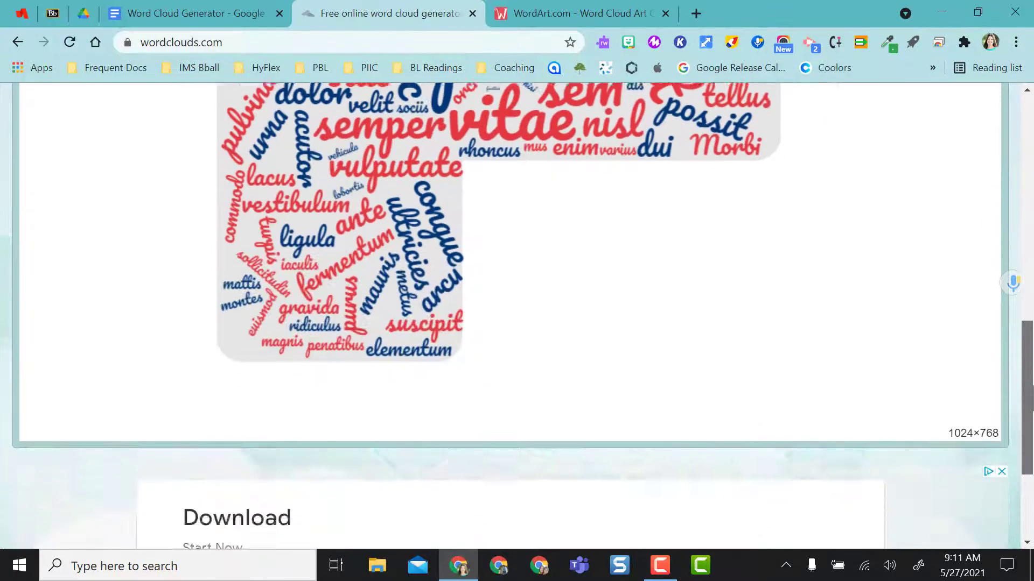
{"action": "scroll", "coordinate": [1028, 243], "scroll_direction": "up", "scroll_amount": 10}
{"action": "left_click", "coordinate": [434, 195]}
{"action": "left_click", "coordinate": [415, 186]}
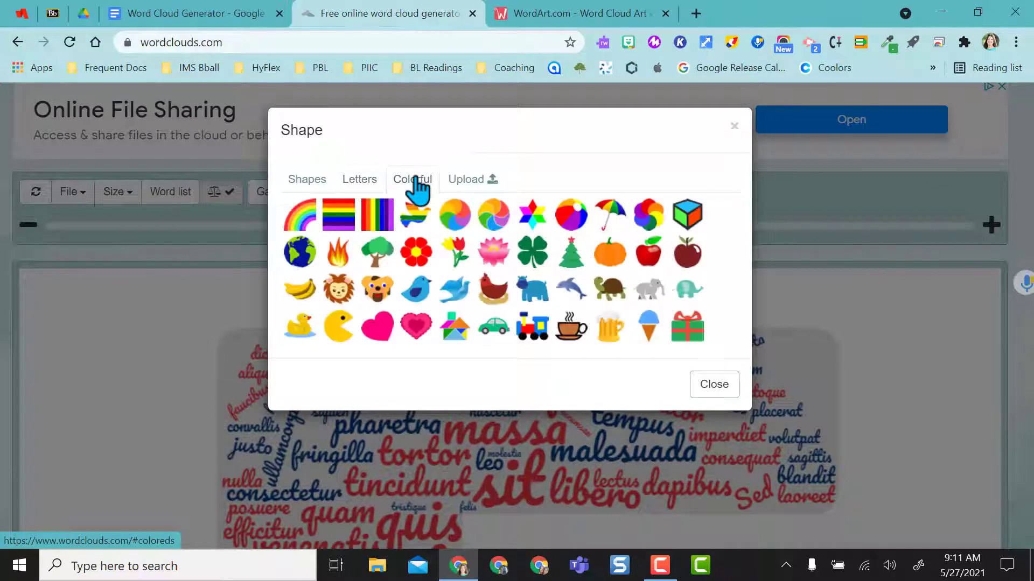
{"action": "left_click", "coordinate": [338, 214]}
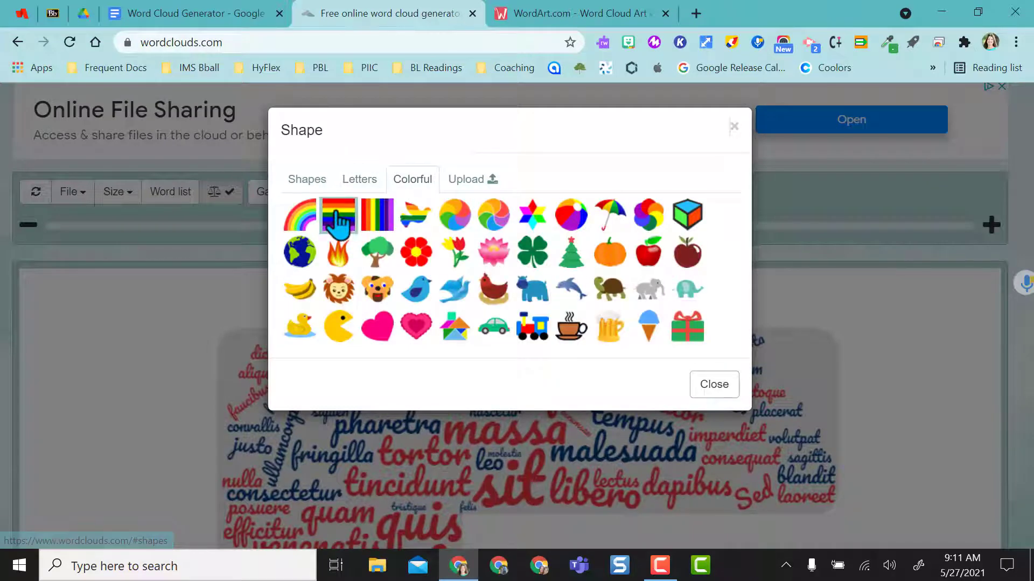
{"action": "left_click", "coordinate": [712, 389]}
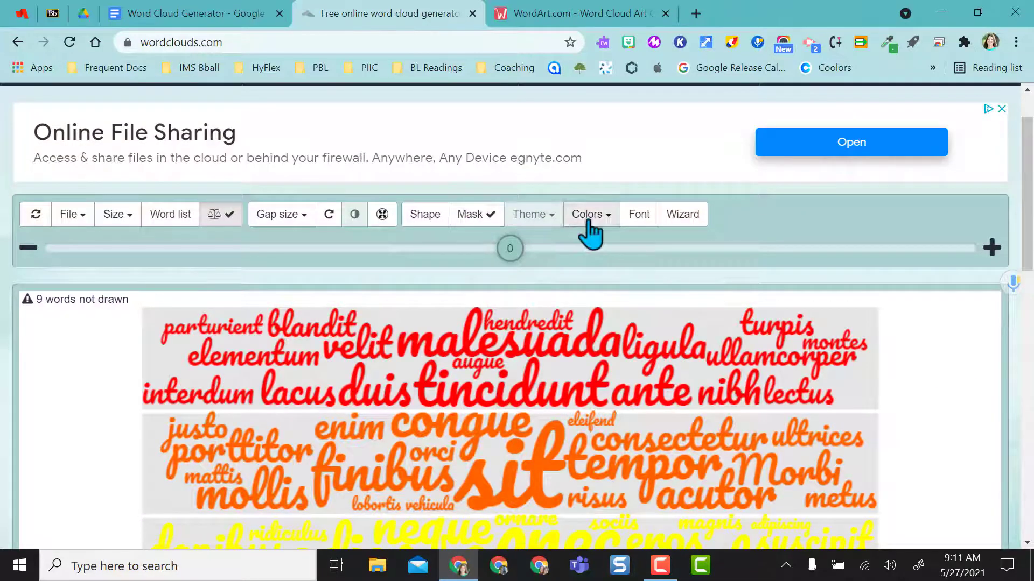
{"action": "left_click", "coordinate": [471, 179]}
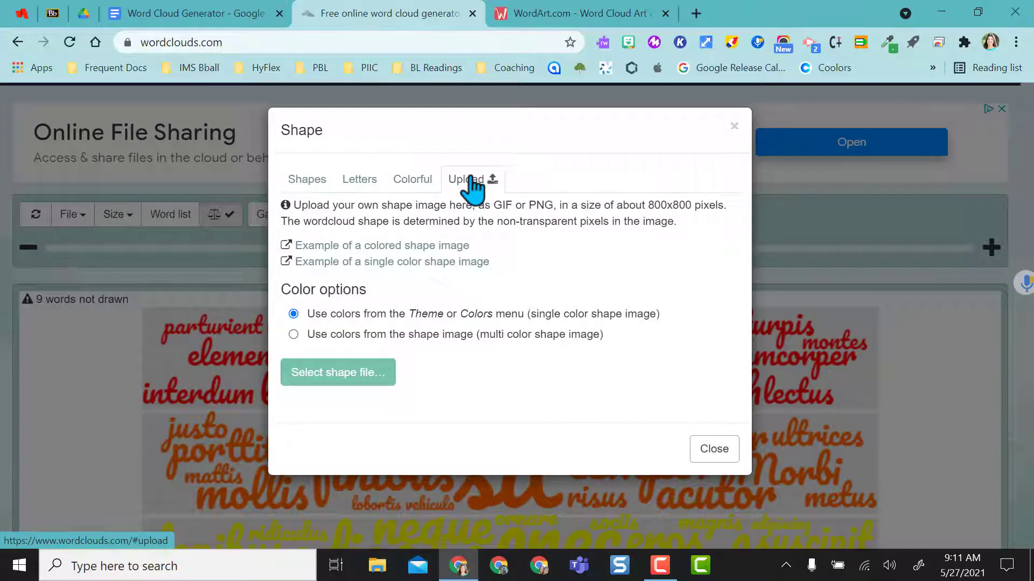
{"action": "left_click", "coordinate": [714, 448]}
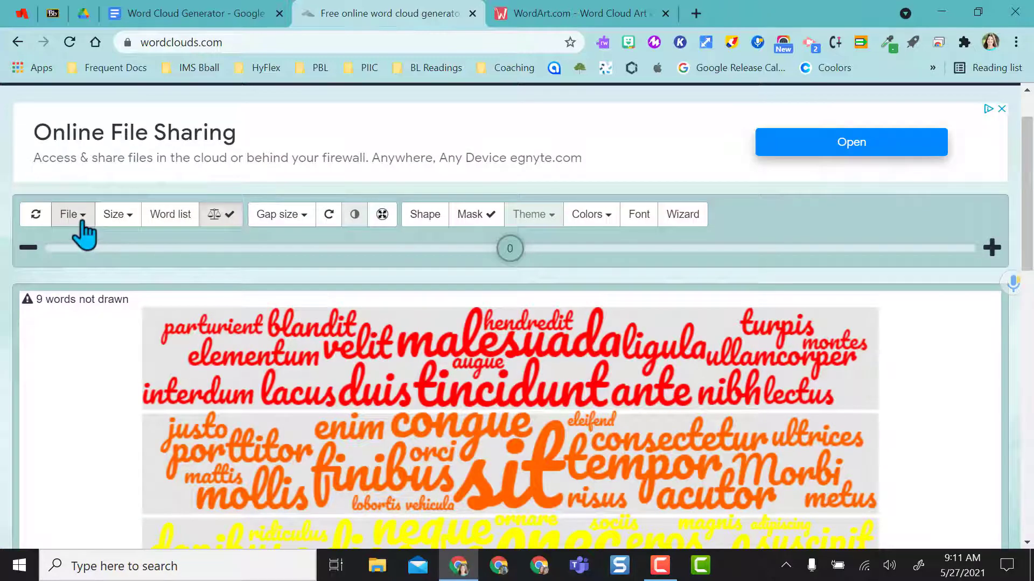
- Copy the word rows from the Google Docs table and regenerate the WordClouds.com cloud from that pasted text
{"action": "left_click", "coordinate": [225, 15]}
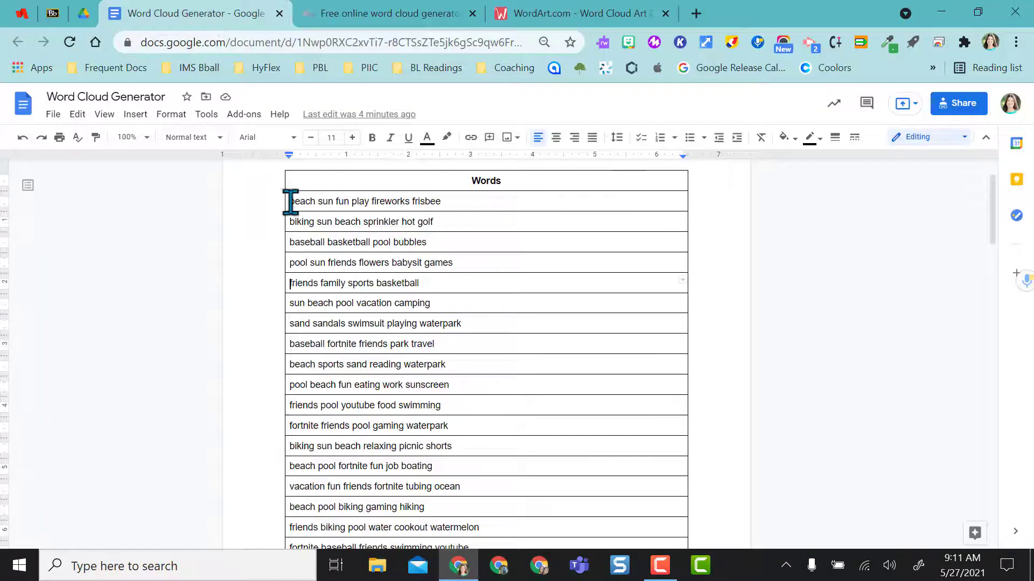
{"action": "left_click_drag", "start_coordinate": [289, 202], "coordinate": [470, 491]}
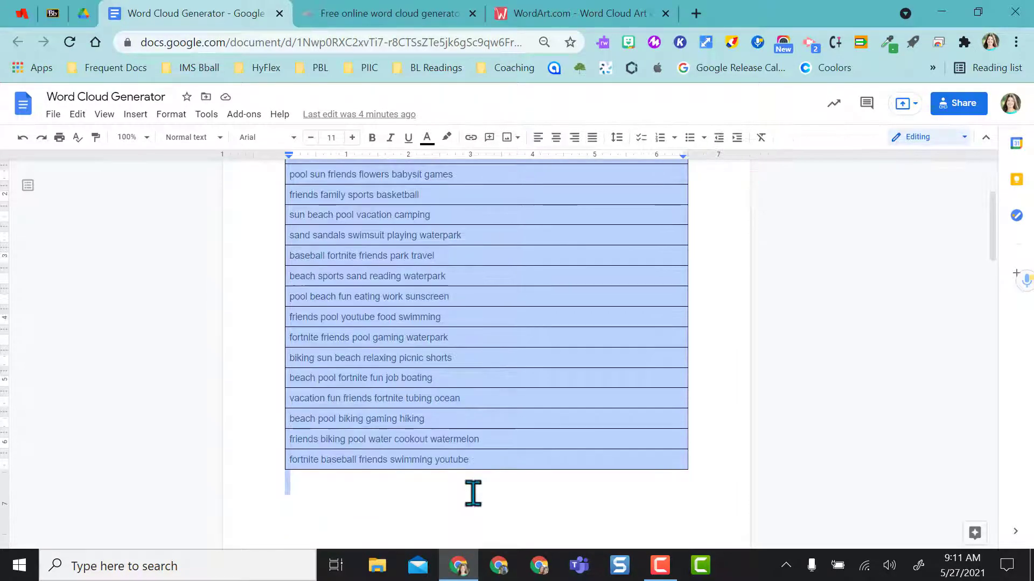
{"action": "left_click", "coordinate": [393, 13]}
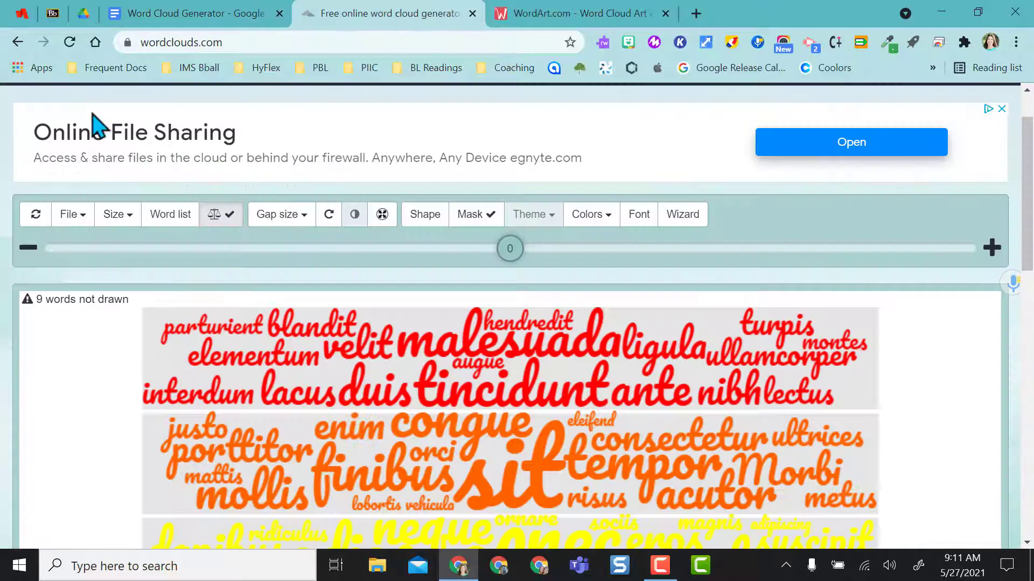
{"action": "left_click", "coordinate": [79, 220]}
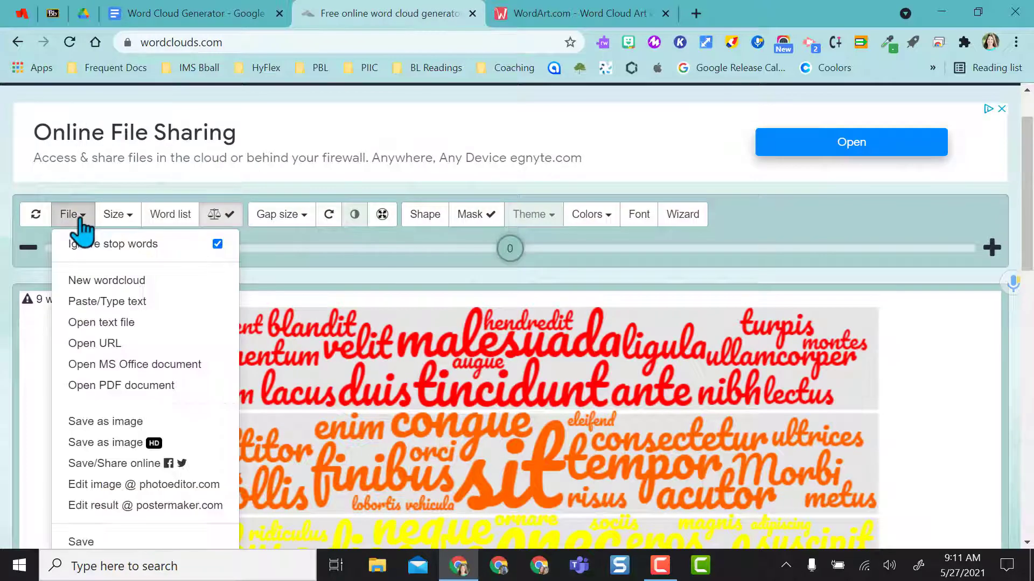
{"action": "left_click", "coordinate": [123, 303]}
{"action": "key", "text": "ctrl+v"}
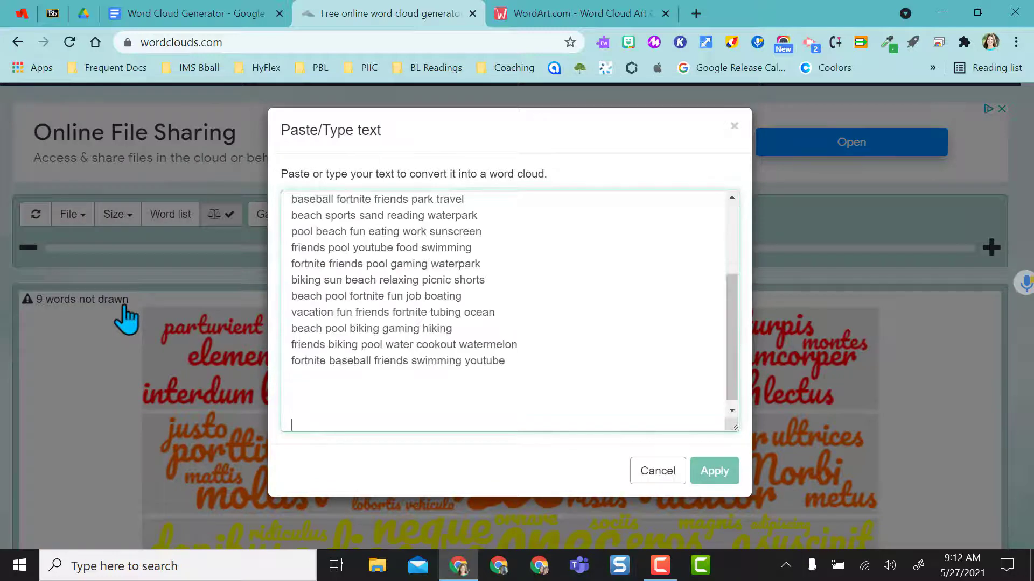
{"action": "left_click", "coordinate": [716, 472]}
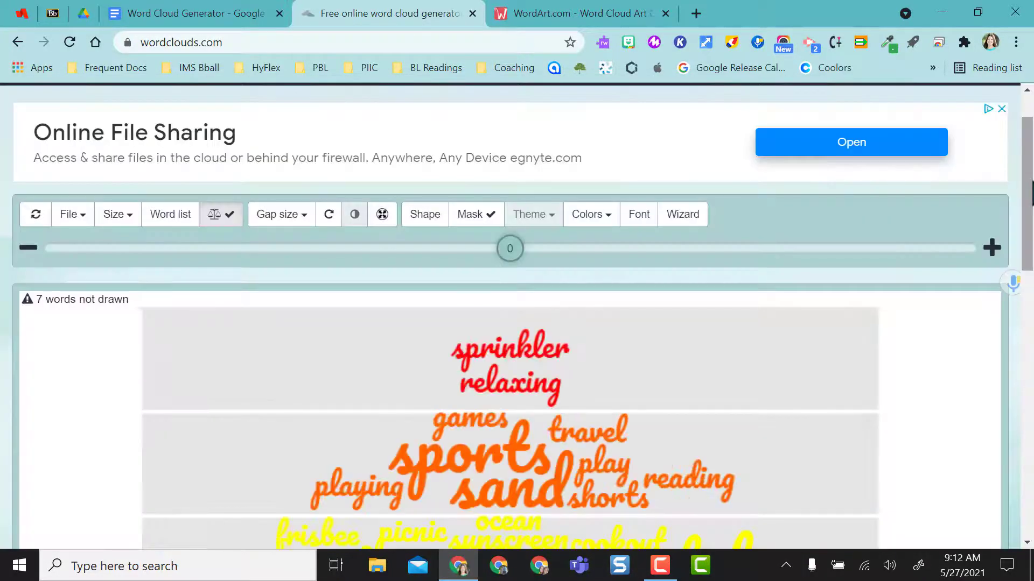
{"action": "scroll", "coordinate": [517, 317], "scroll_direction": "down", "scroll_amount": 10}
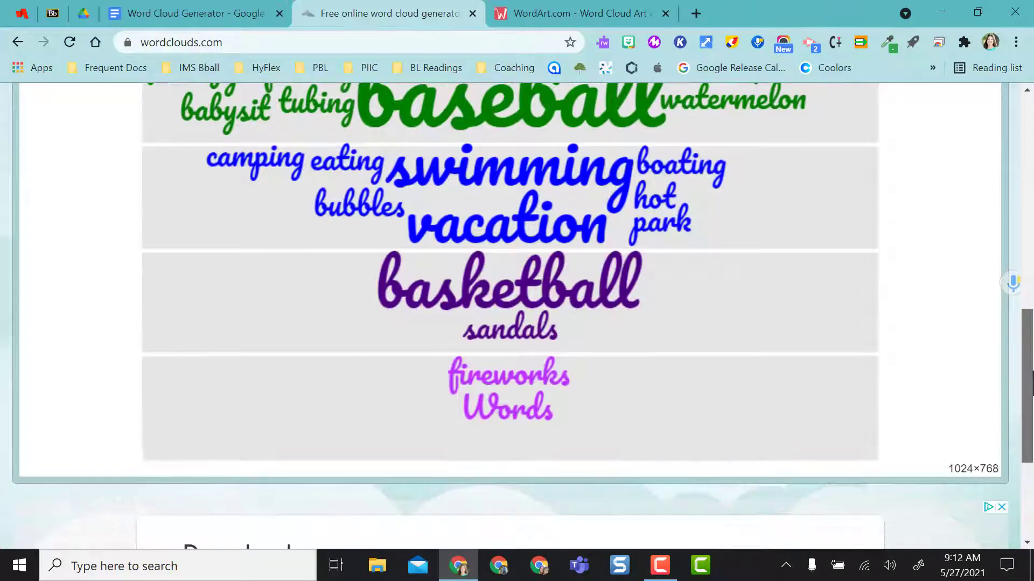
{"action": "scroll", "coordinate": [939, 213], "scroll_direction": "up", "scroll_amount": 8}
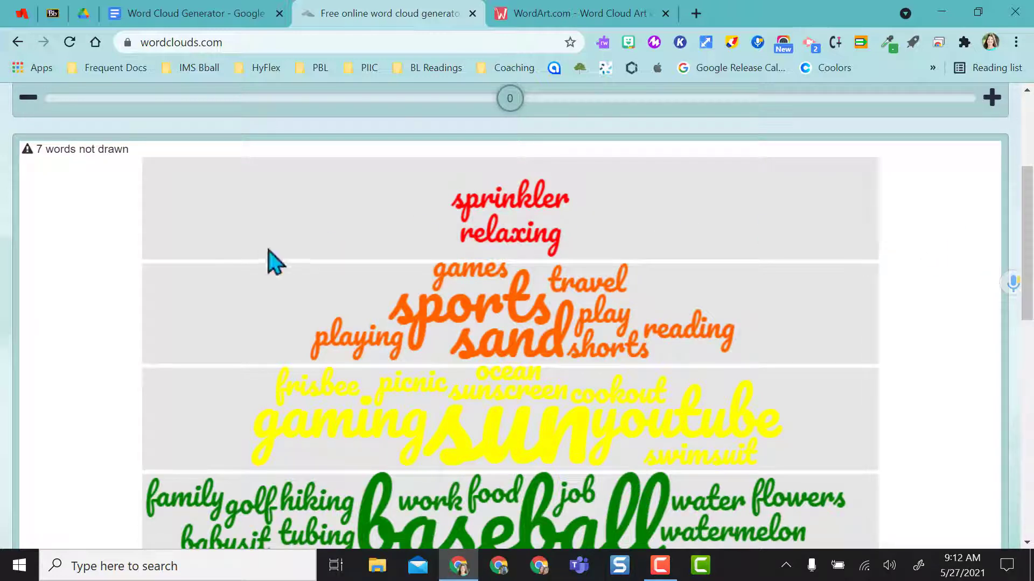
- Change the word cloud's shape to the letter J
{"action": "scroll", "coordinate": [1027, 280], "scroll_direction": "up", "scroll_amount": 3}
{"action": "left_click", "coordinate": [425, 247]}
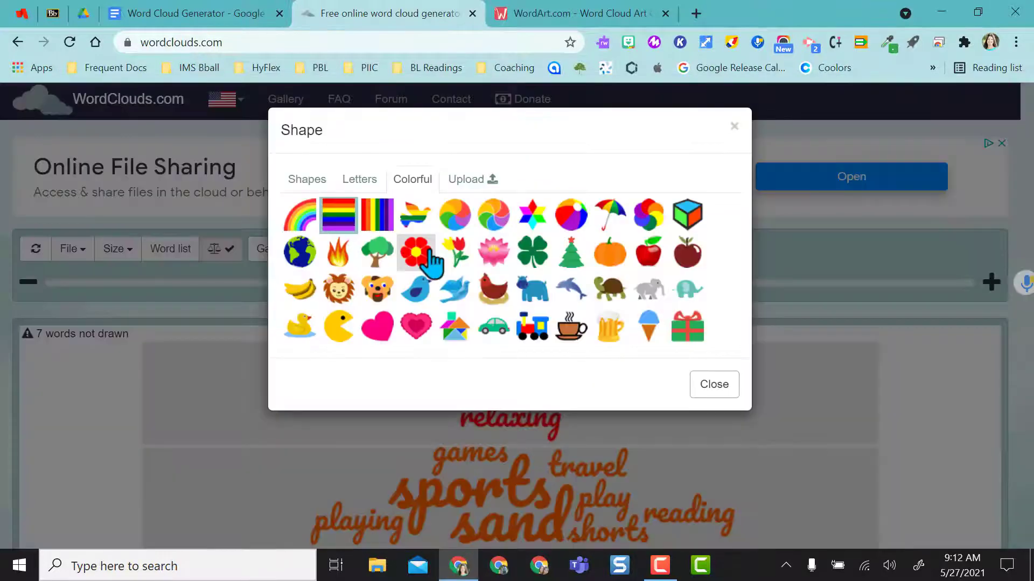
{"action": "left_click", "coordinate": [360, 182]}
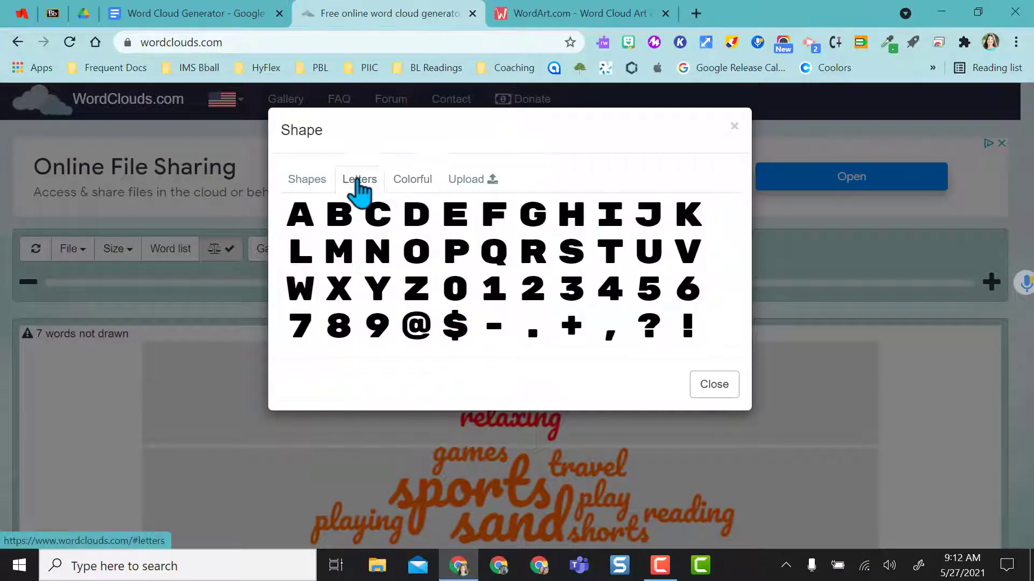
{"action": "left_click", "coordinate": [653, 227]}
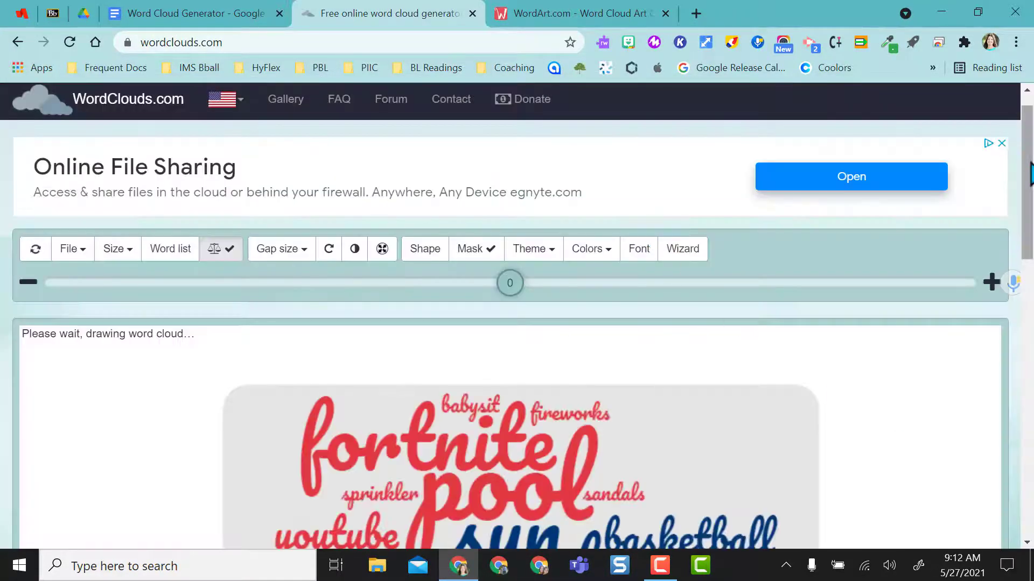
{"action": "scroll", "coordinate": [910, 405], "scroll_direction": "down", "scroll_amount": 3}
{"action": "left_click_drag", "start_coordinate": [1030, 245], "coordinate": [1030, 202]}
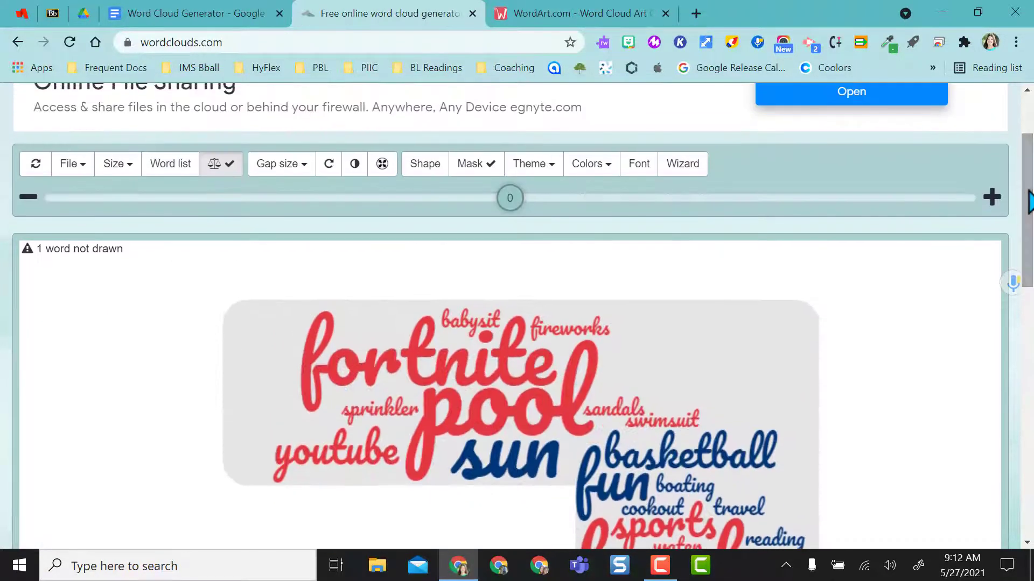
- Apply the black-background theme with orange, blue, white, yellow and tan words, leaving the custom color settings without changes
{"action": "left_click", "coordinate": [546, 165]}
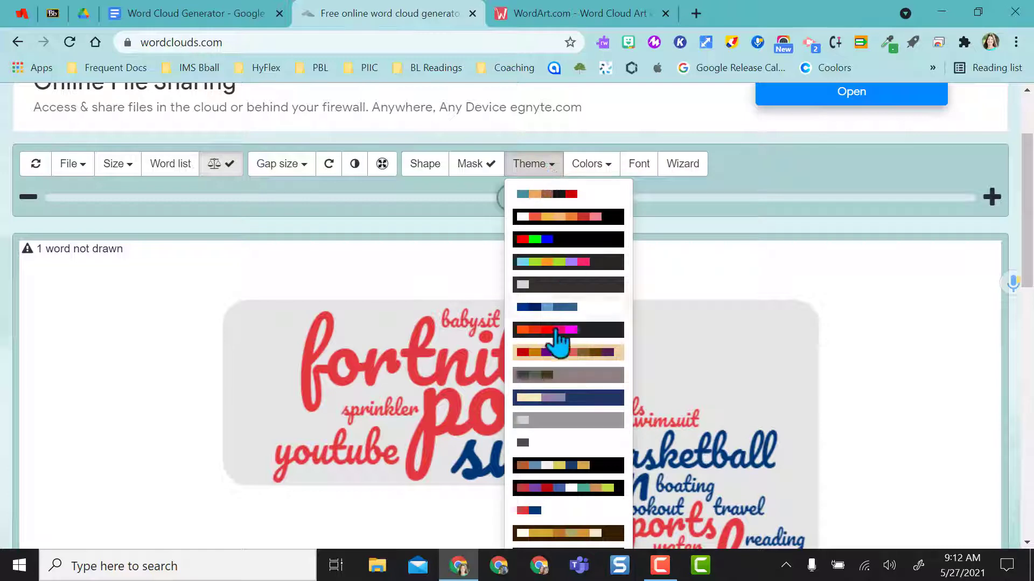
{"action": "left_click", "coordinate": [552, 465]}
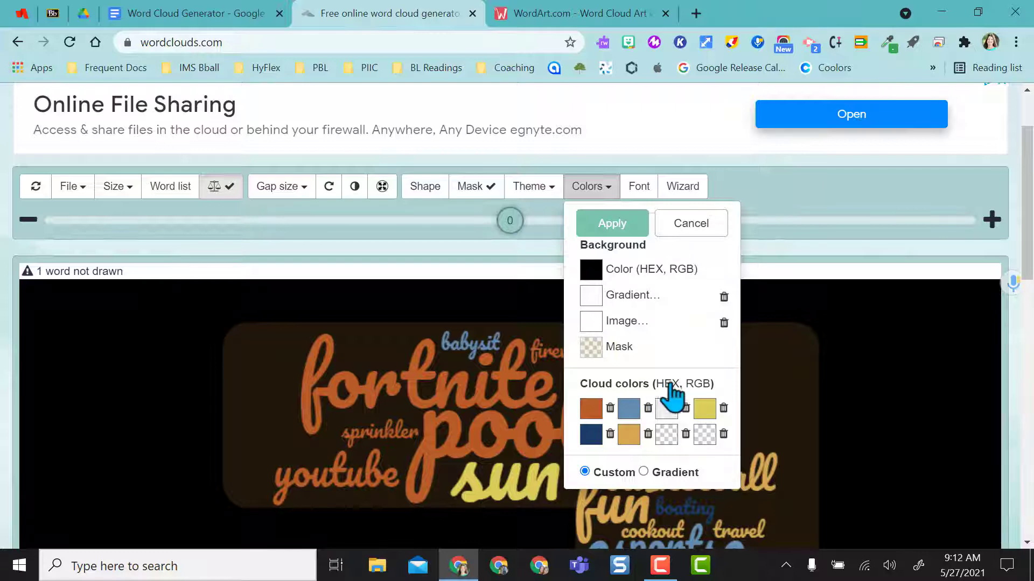
{"action": "left_click", "coordinate": [690, 223]}
- Change the word cloud's font to Pompiere
{"action": "left_click", "coordinate": [639, 188]}
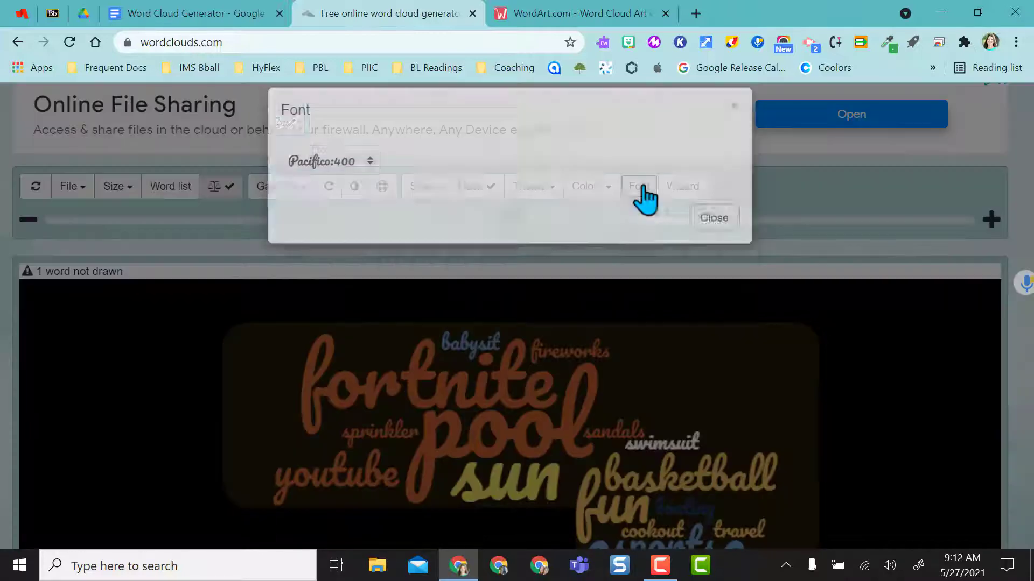
{"action": "left_click", "coordinate": [356, 184]}
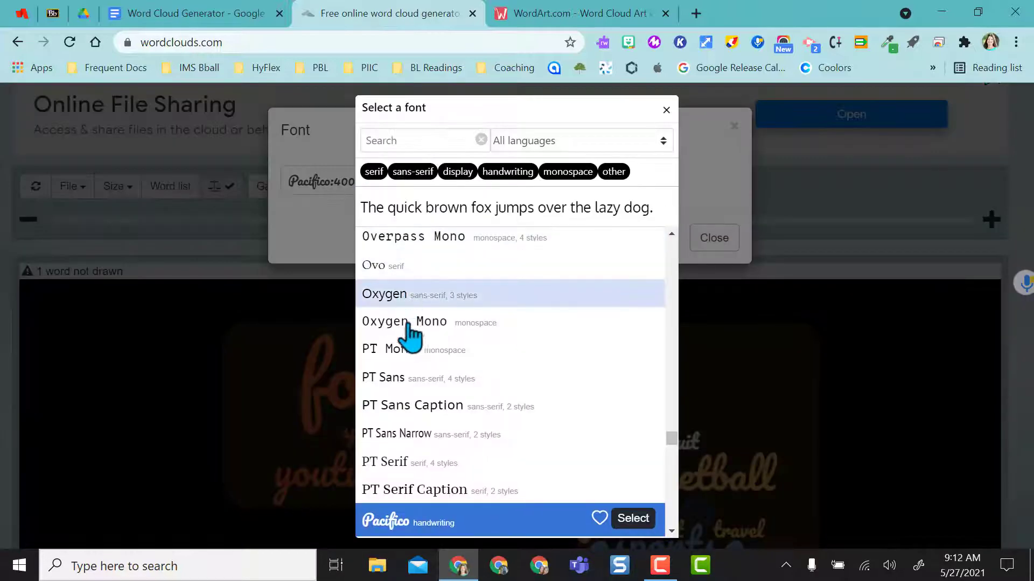
{"action": "scroll", "coordinate": [664, 455], "scroll_direction": "down", "scroll_amount": 10}
{"action": "left_click", "coordinate": [452, 441]}
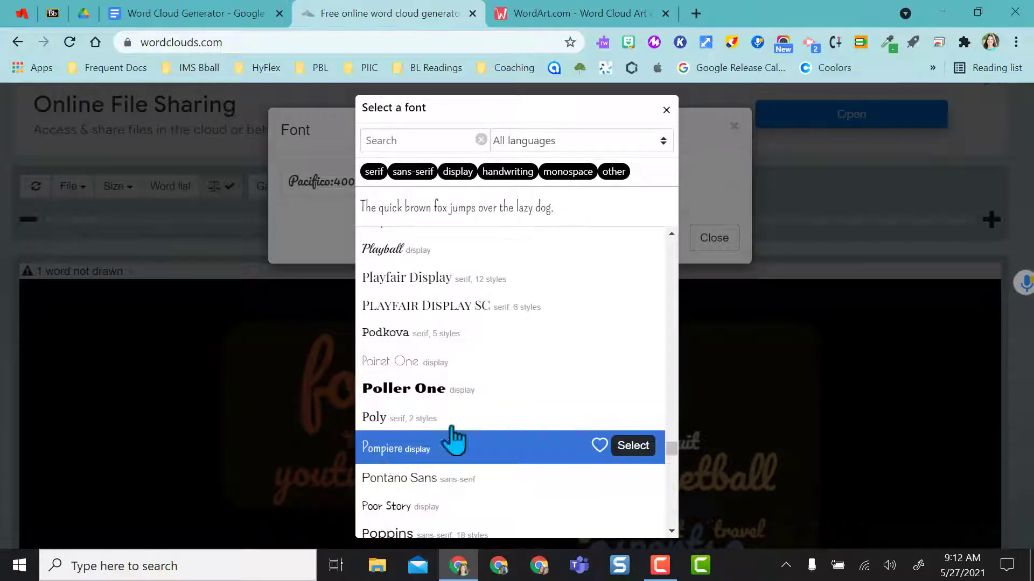
{"action": "left_click", "coordinate": [629, 447]}
{"action": "left_click", "coordinate": [630, 460]}
{"action": "scroll", "coordinate": [1021, 196], "scroll_direction": "down", "scroll_amount": 8}
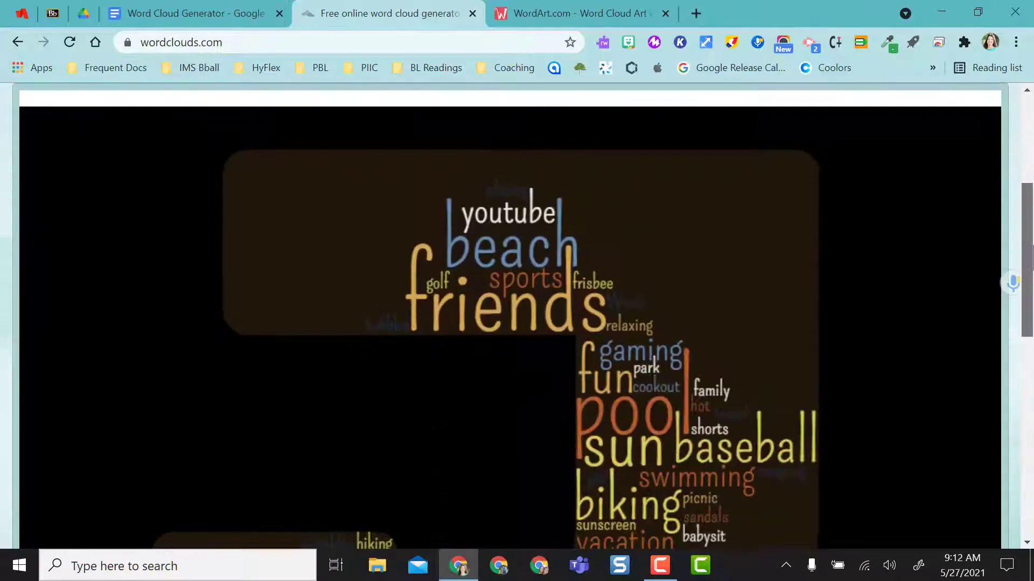
{"action": "scroll", "coordinate": [1021, 195], "scroll_direction": "up", "scroll_amount": 10}
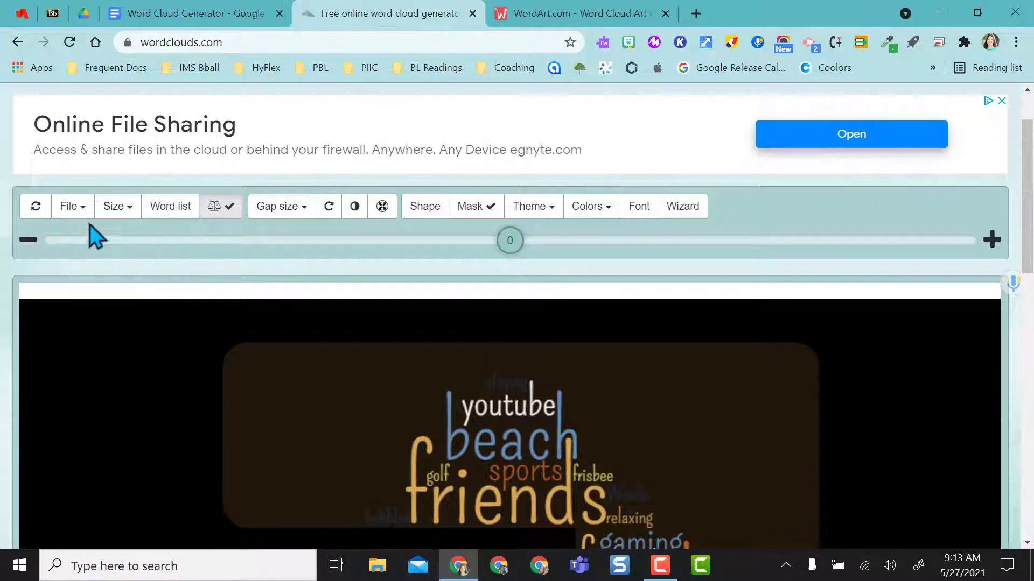
- Review the options for saving, sharing online, editing and printing the finished word cloud
{"action": "left_click", "coordinate": [76, 210]}
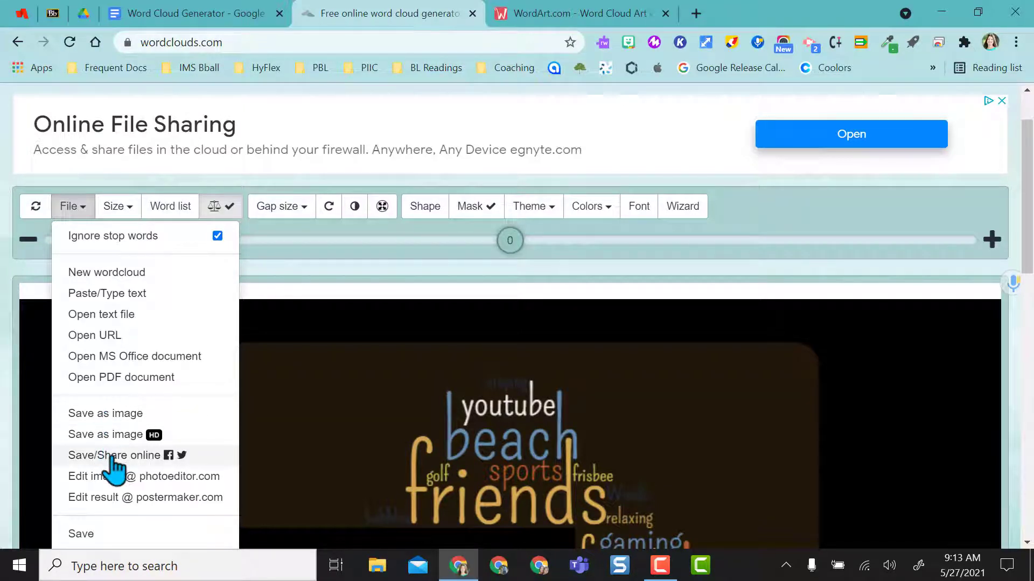
{"action": "scroll", "coordinate": [115, 468], "scroll_direction": "down", "scroll_amount": 3}
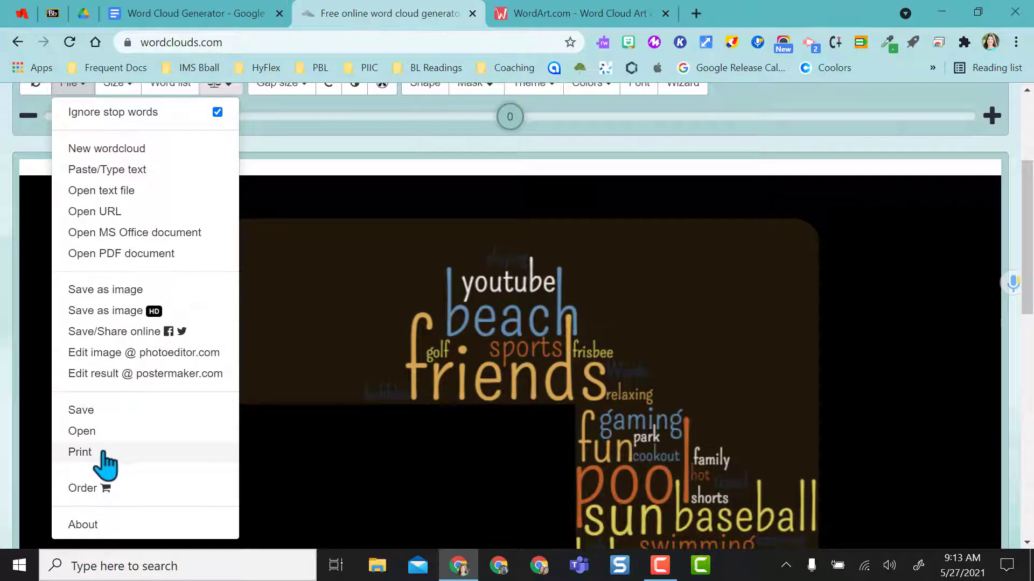
{"action": "left_click", "coordinate": [382, 130]}
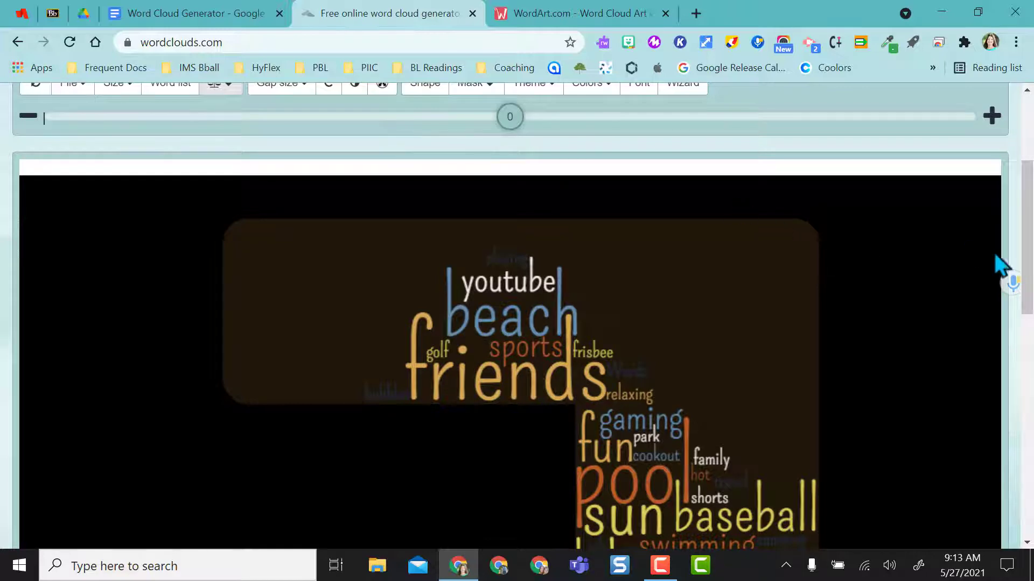
{"action": "left_click_drag", "start_coordinate": [1027, 267], "coordinate": [1031, 223]}
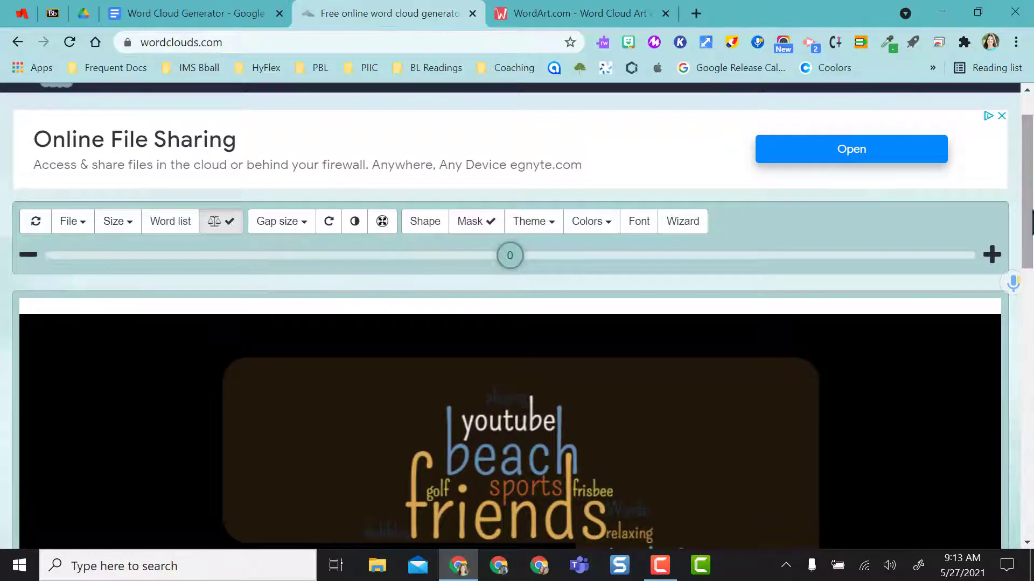
- Switch to WordArt.com and start creating a new word cloud in its editor
{"action": "left_click", "coordinate": [544, 24]}
{"action": "mouse_move", "coordinate": [447, 120]}
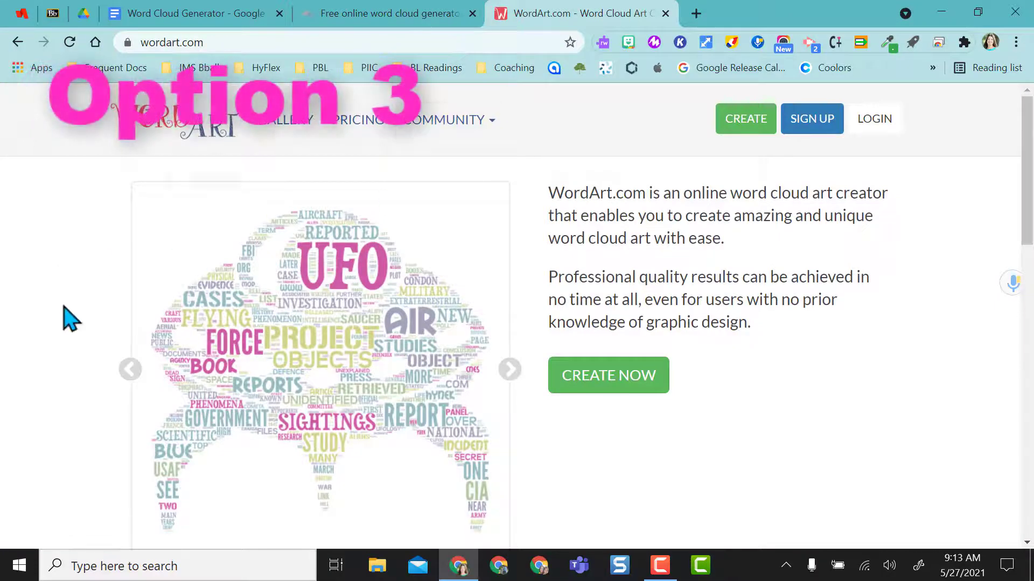
{"action": "left_click", "coordinate": [627, 377]}
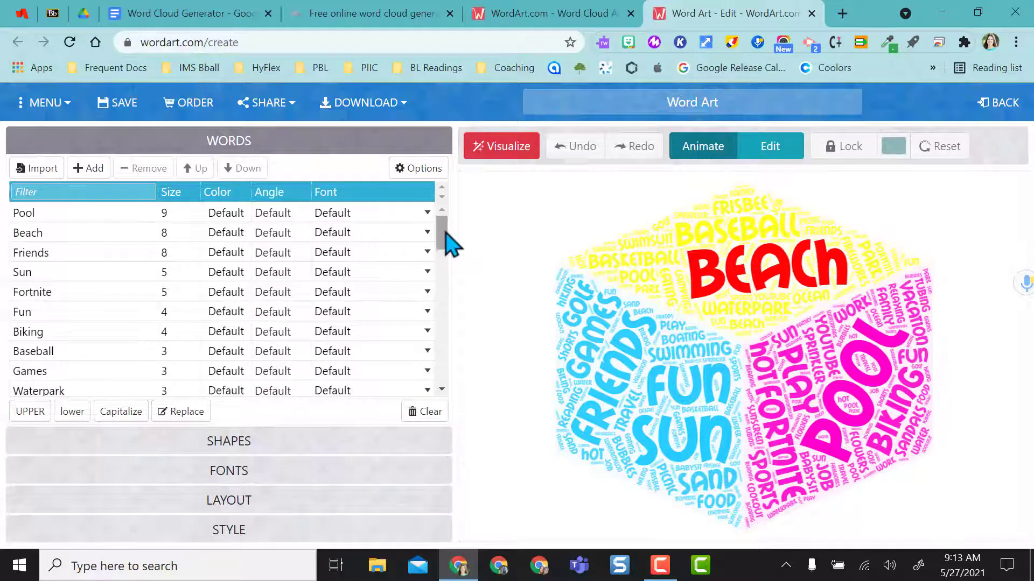
- Open the word import and paste the copied word list as its text
{"action": "left_click", "coordinate": [42, 179]}
{"action": "left_click", "coordinate": [367, 247]}
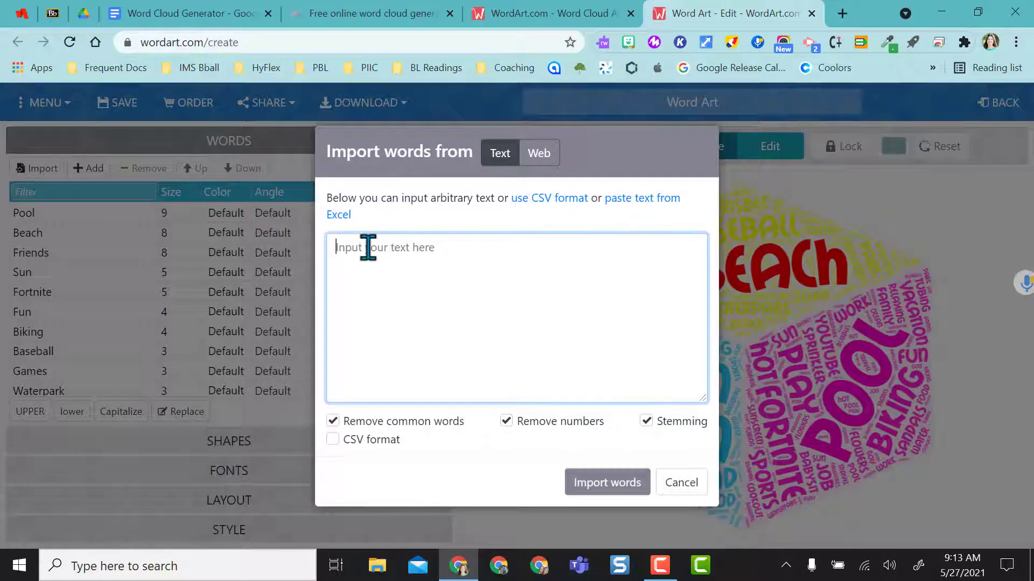
{"action": "key", "text": "ctrl+v"}
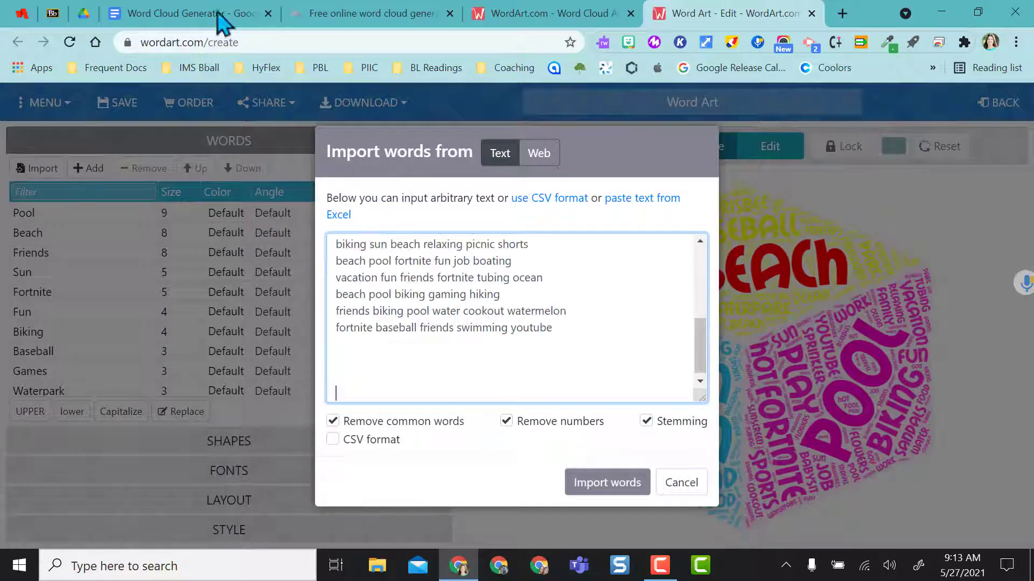
- Switch to the Google Docs document and review the table of source words
{"action": "left_click", "coordinate": [186, 13]}
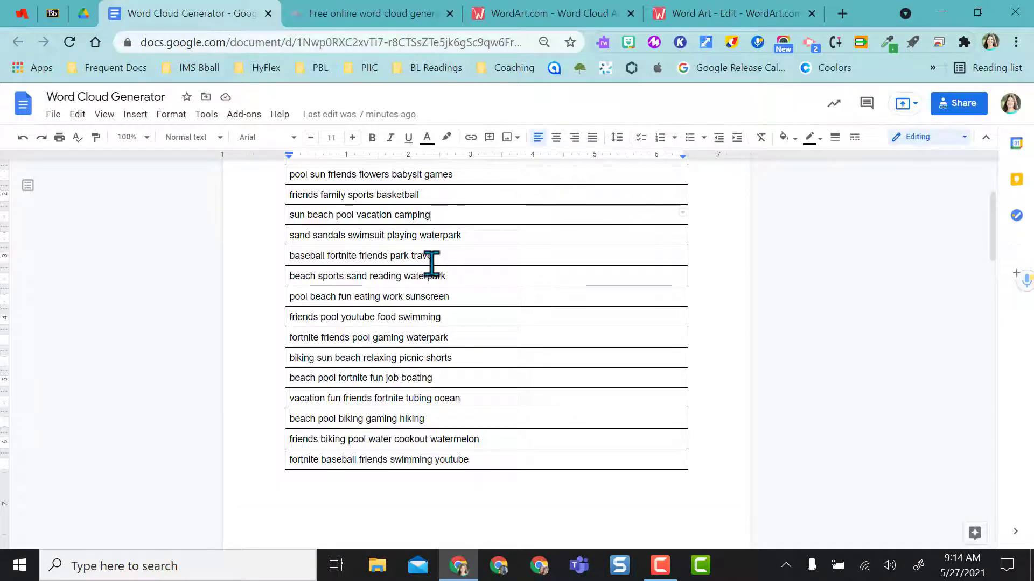
{"action": "scroll", "coordinate": [431, 264], "scroll_direction": "up", "scroll_amount": 3}
{"action": "scroll", "coordinate": [432, 264], "scroll_direction": "down", "scroll_amount": 1}
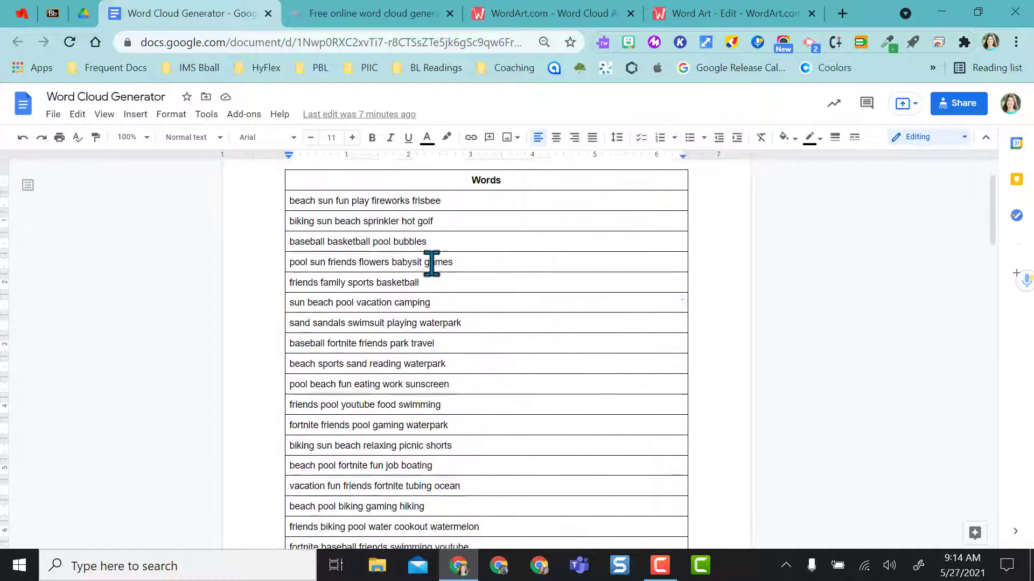
- Switch back to the WordArt.com editor, import the pasted word list and look through the imported words
{"action": "scroll", "coordinate": [431, 264], "scroll_direction": "down", "scroll_amount": 1}
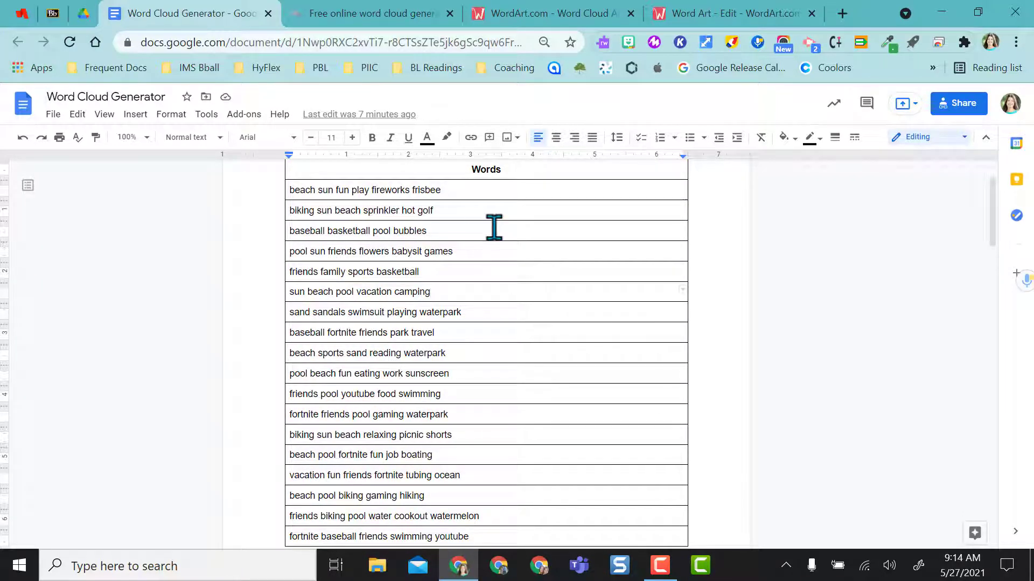
{"action": "left_click", "coordinate": [694, 16]}
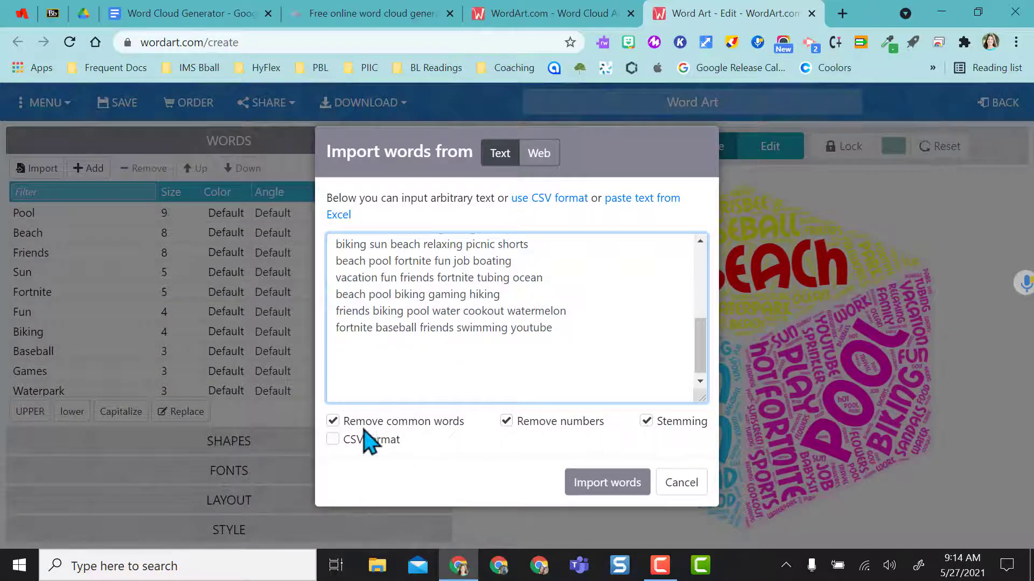
{"action": "left_click", "coordinate": [597, 489]}
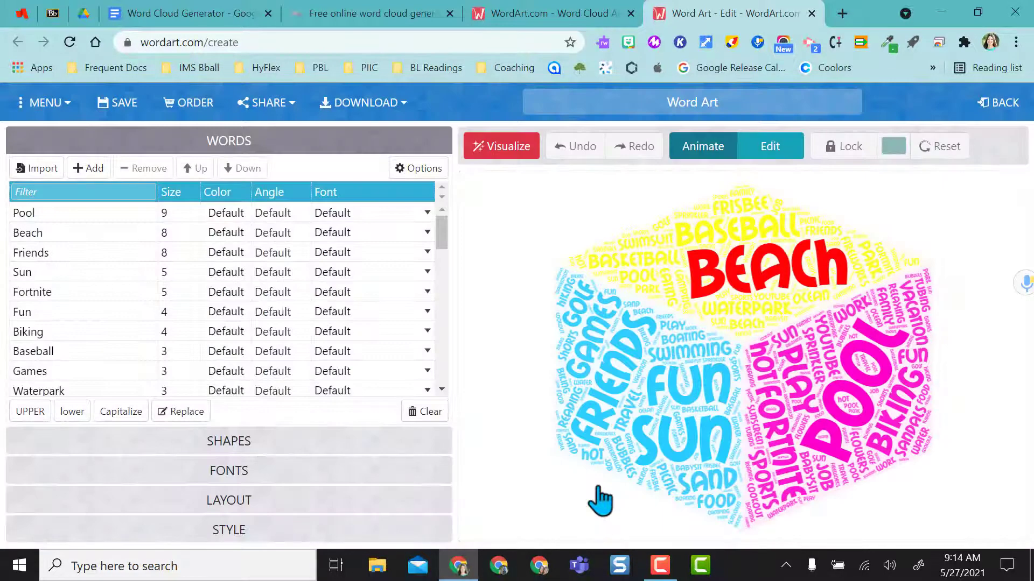
{"action": "left_click_drag", "start_coordinate": [441, 237], "coordinate": [447, 204]}
- Choose the blue check mark as the word cloud's shape and visualize it
{"action": "left_click", "coordinate": [215, 447]}
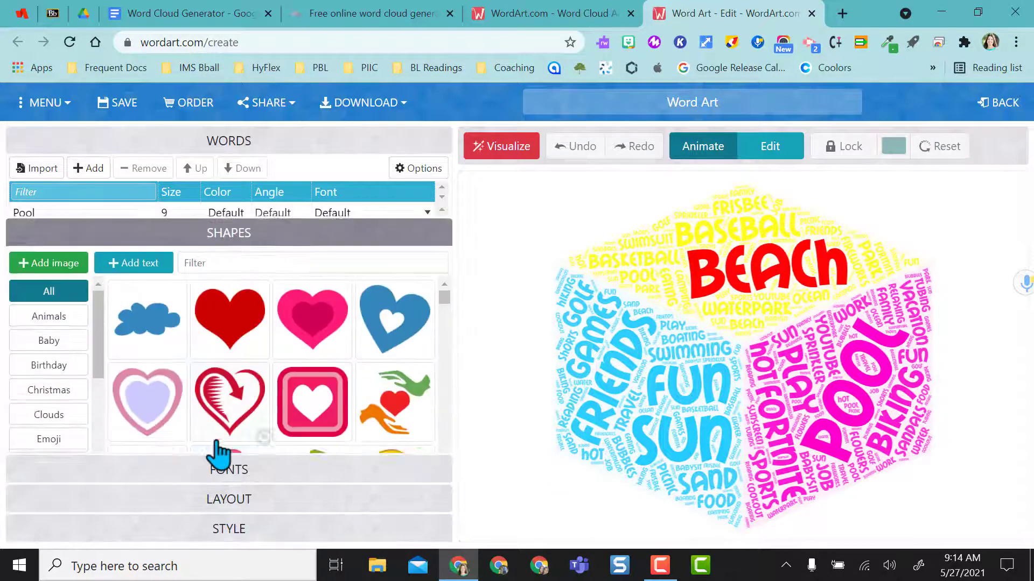
{"action": "scroll", "coordinate": [237, 261], "scroll_direction": "down", "scroll_amount": 3}
{"action": "scroll", "coordinate": [237, 262], "scroll_direction": "down", "scroll_amount": 10}
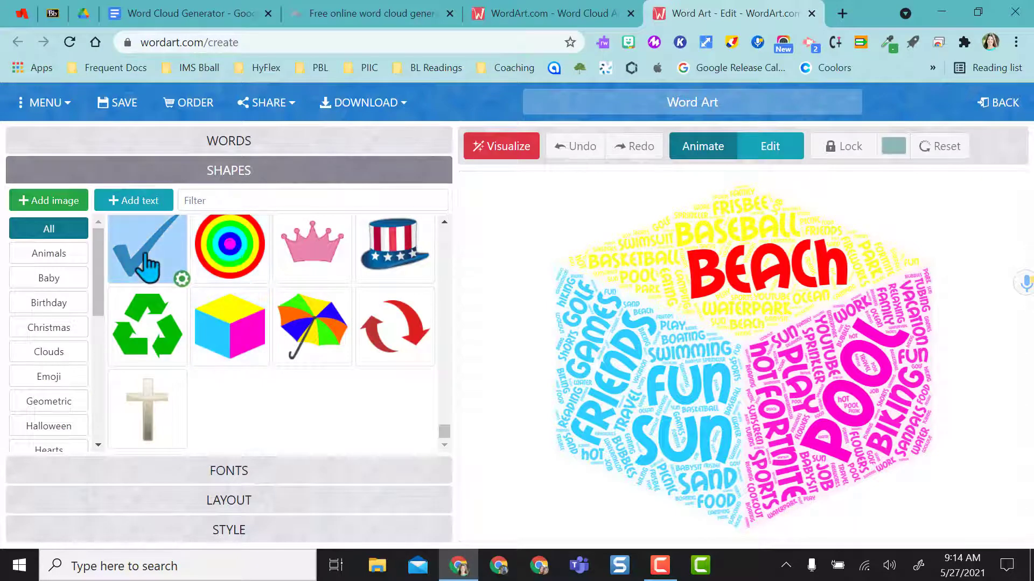
{"action": "left_click", "coordinate": [493, 153]}
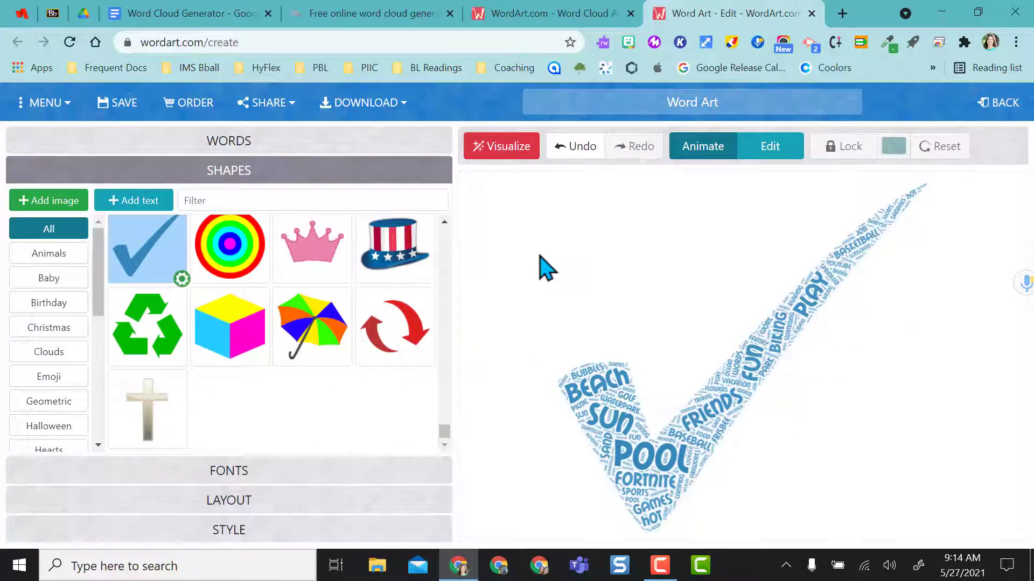
- Recolor the word "Pool" in the check mark cloud to red (#FF0000) in edit mode
{"action": "left_click", "coordinate": [769, 157]}
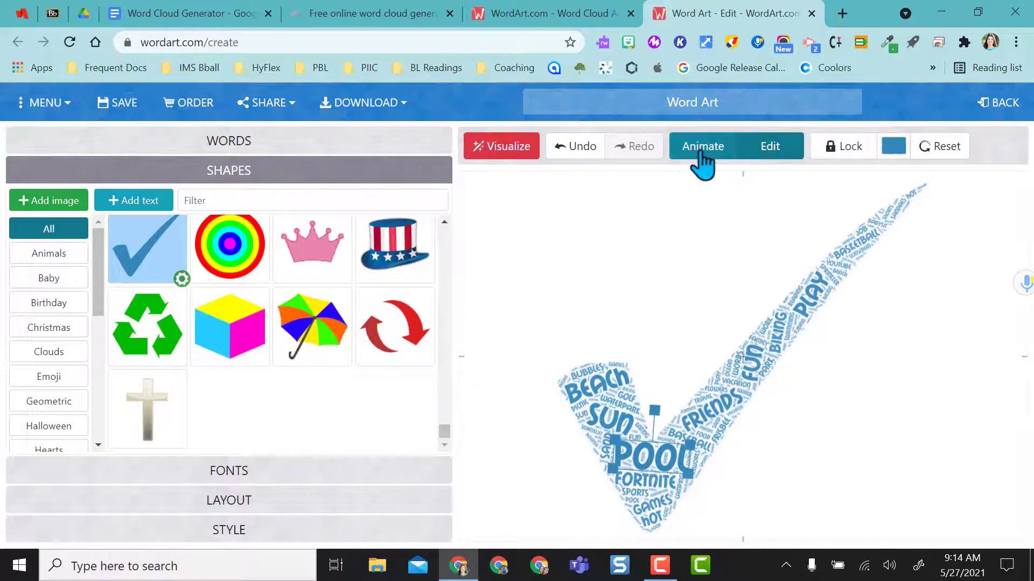
{"action": "left_click", "coordinate": [894, 146]}
{"action": "left_click", "coordinate": [474, 450]}
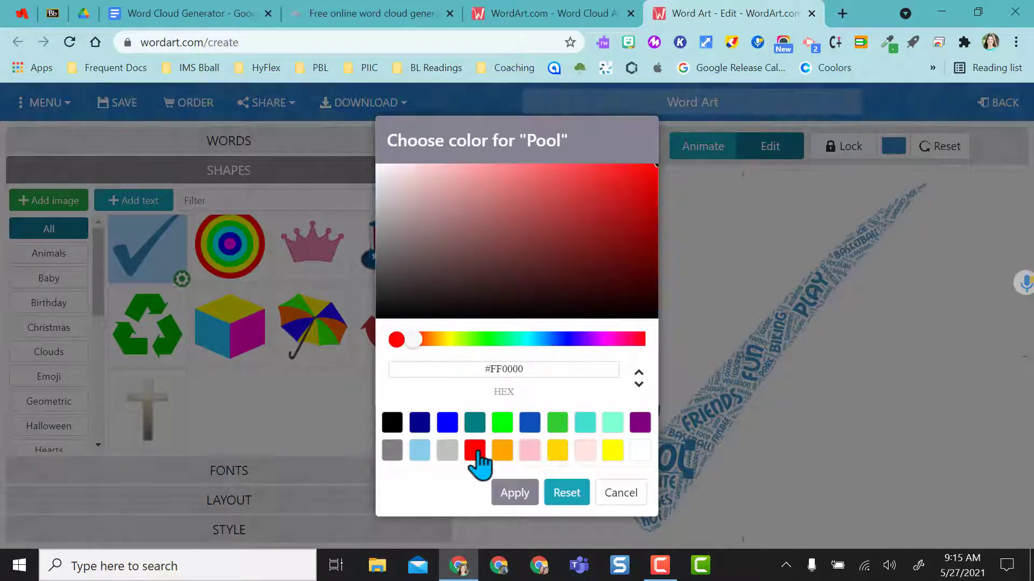
{"action": "left_click", "coordinate": [514, 493]}
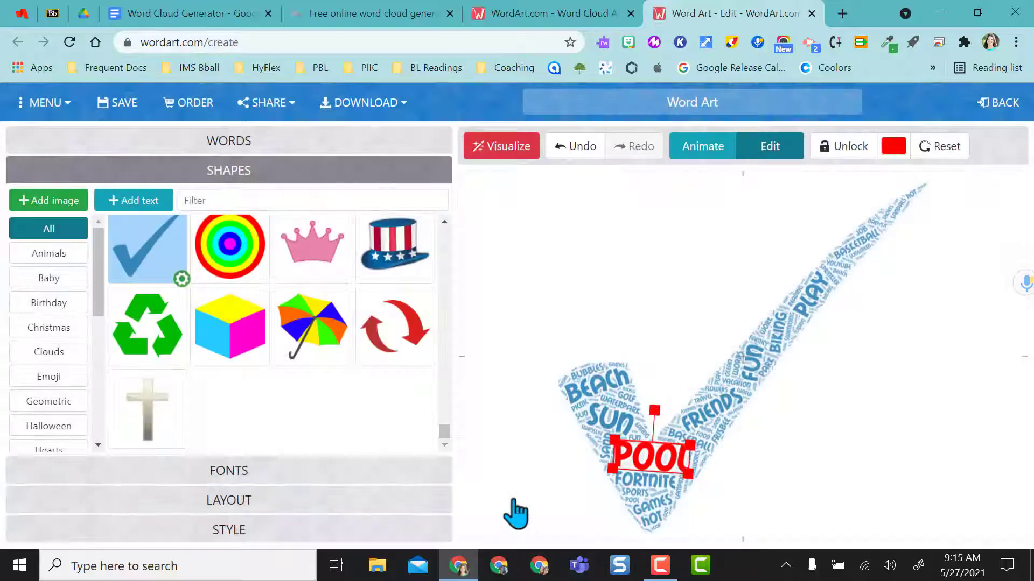
- Set the word cloud's font to Mountains of Christmas Bold and regenerate the cloud
{"action": "left_click", "coordinate": [258, 476]}
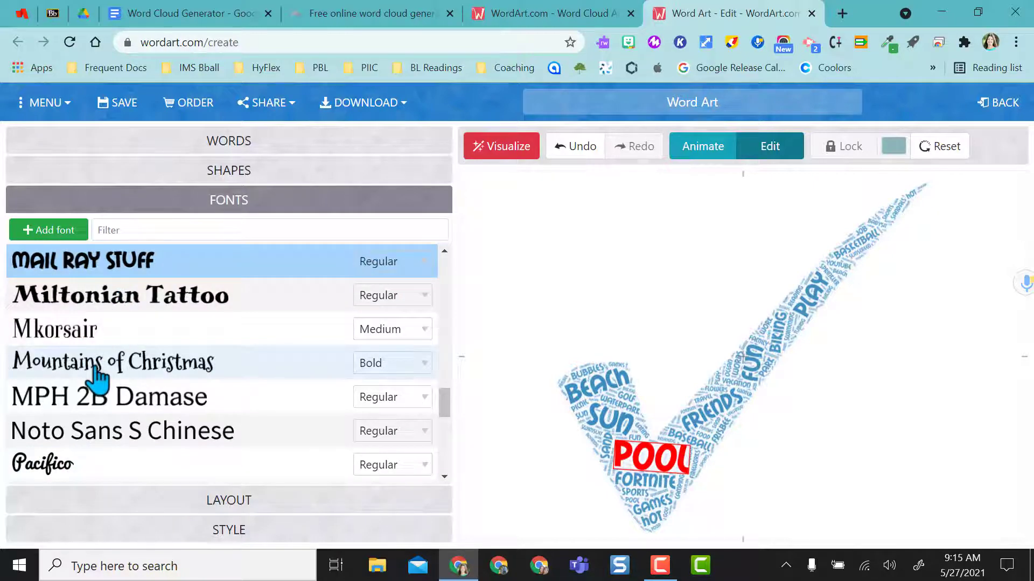
{"action": "left_click", "coordinate": [98, 368]}
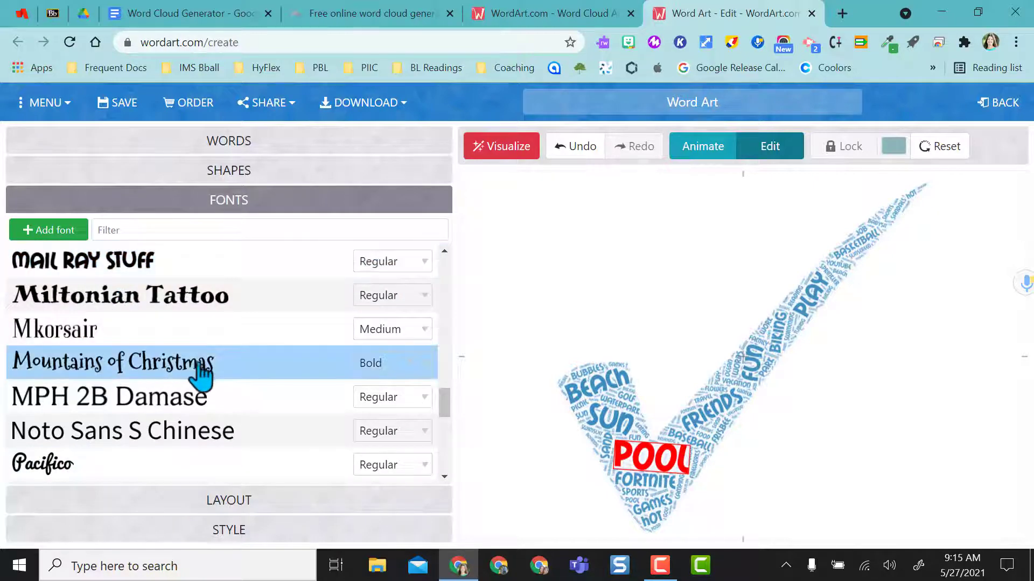
{"action": "left_click", "coordinate": [514, 155]}
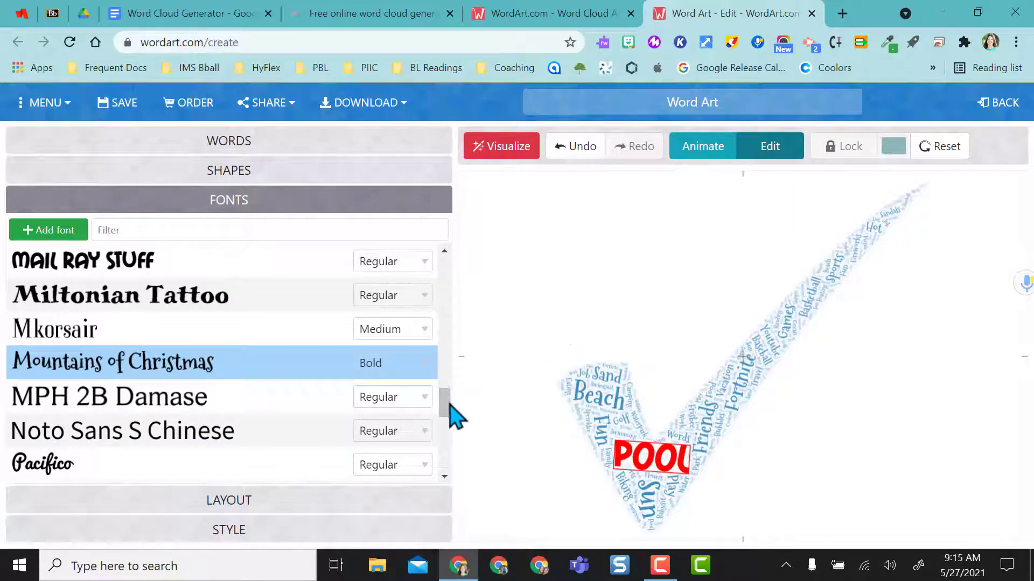
- Try the Negative Slope layout on the word cloud and return it to the Random layout
{"action": "left_click", "coordinate": [298, 501]}
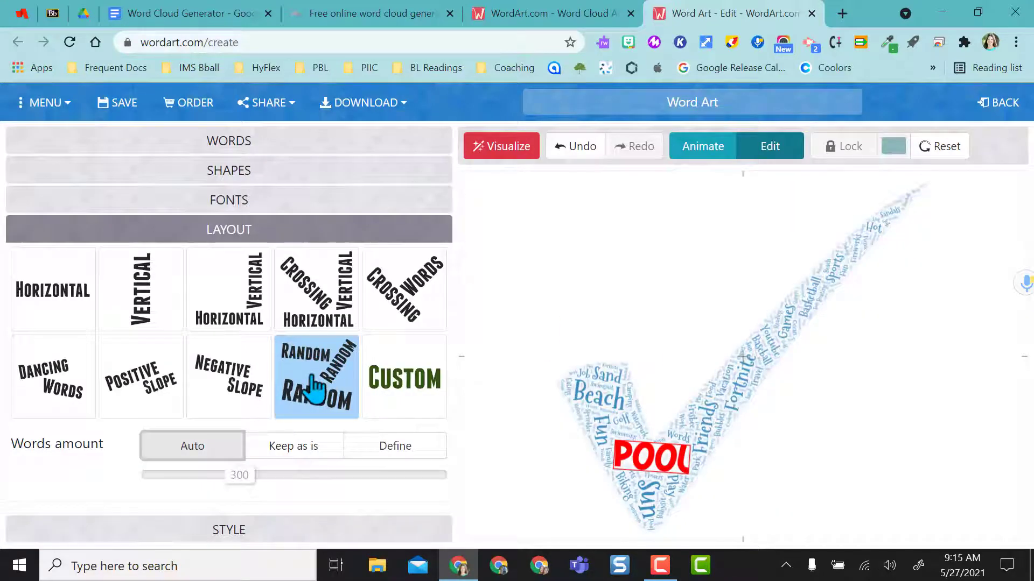
{"action": "left_click", "coordinate": [231, 401]}
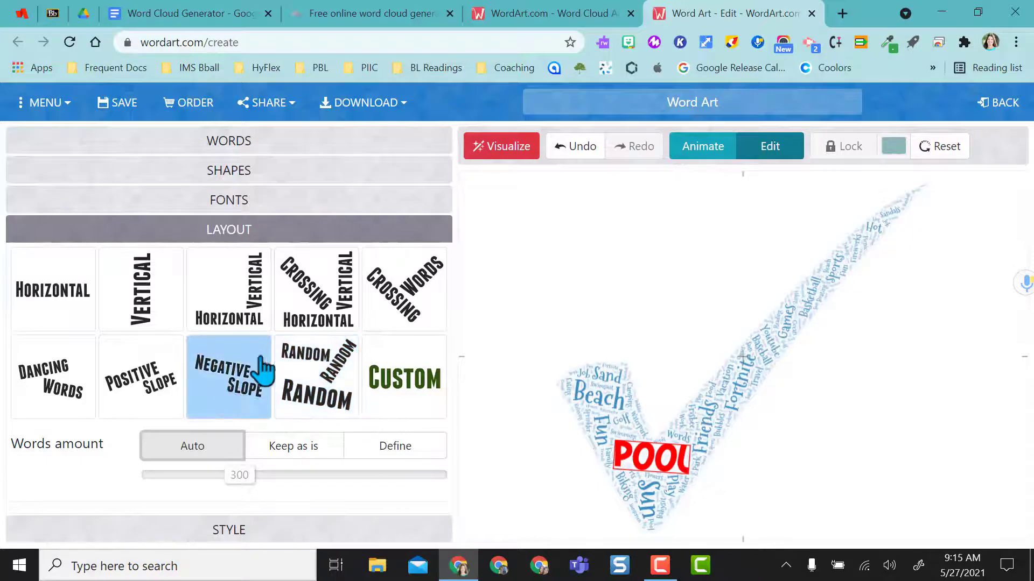
{"action": "left_click", "coordinate": [510, 158]}
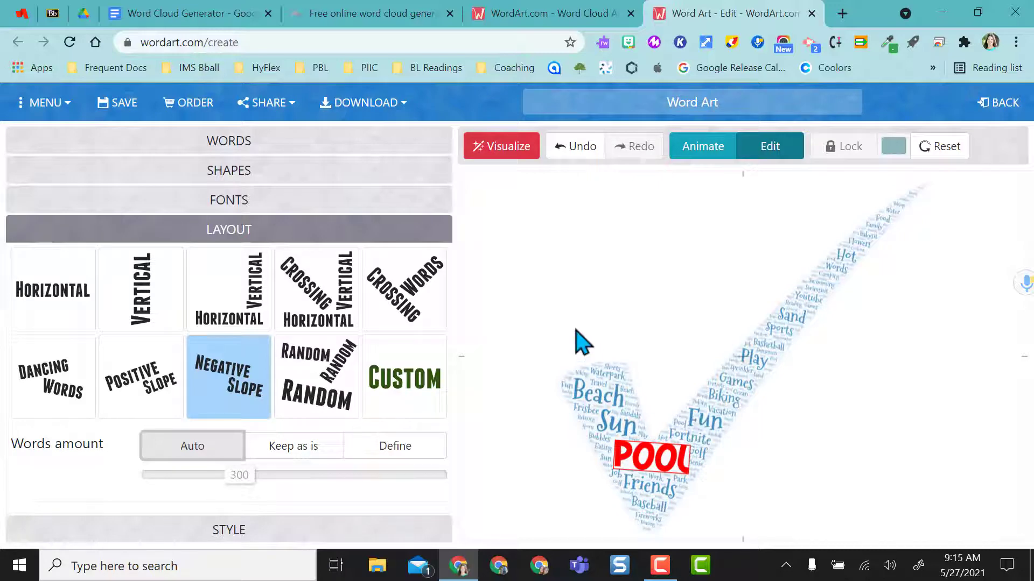
{"action": "left_click", "coordinate": [307, 380]}
{"action": "left_click", "coordinate": [508, 146]}
- Try custom word colors in the style settings and set the word colors back to Shape
{"action": "left_click", "coordinate": [212, 533]}
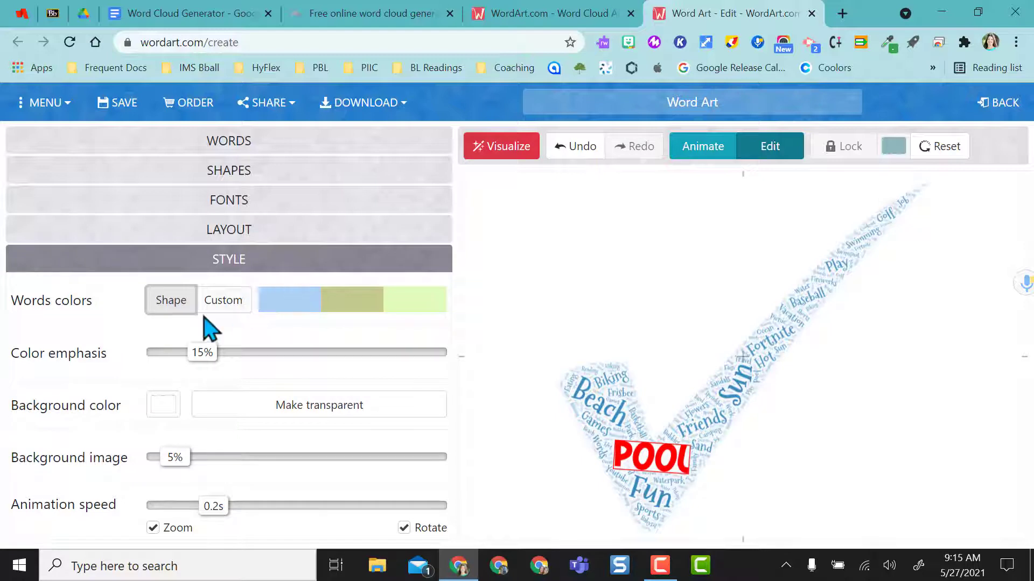
{"action": "left_click", "coordinate": [312, 302]}
{"action": "left_click", "coordinate": [171, 303]}
- Change the word cloud's shape to the multicolored pentagon from the Geometric category and visualize it
{"action": "left_click", "coordinate": [218, 172]}
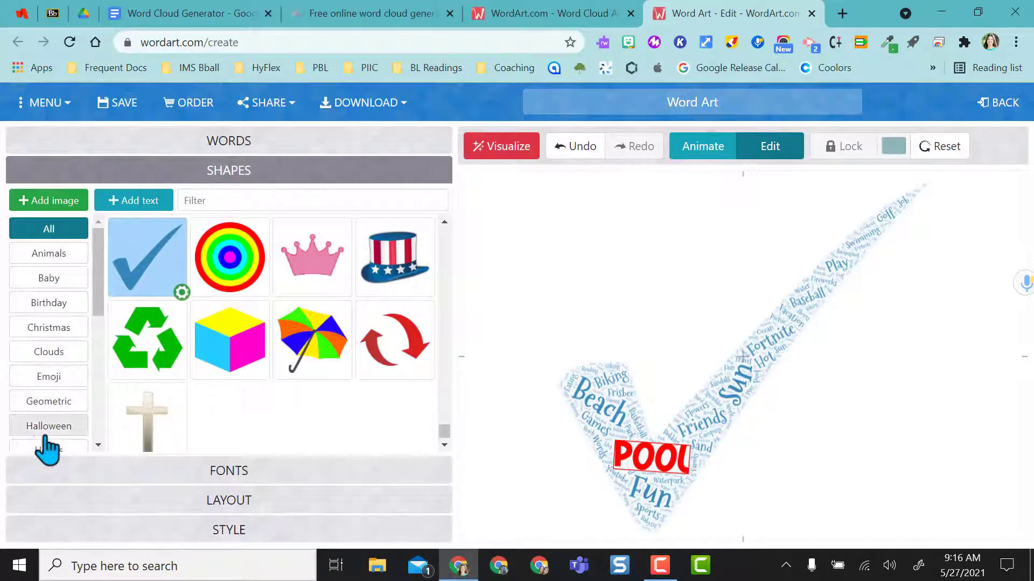
{"action": "left_click", "coordinate": [47, 405]}
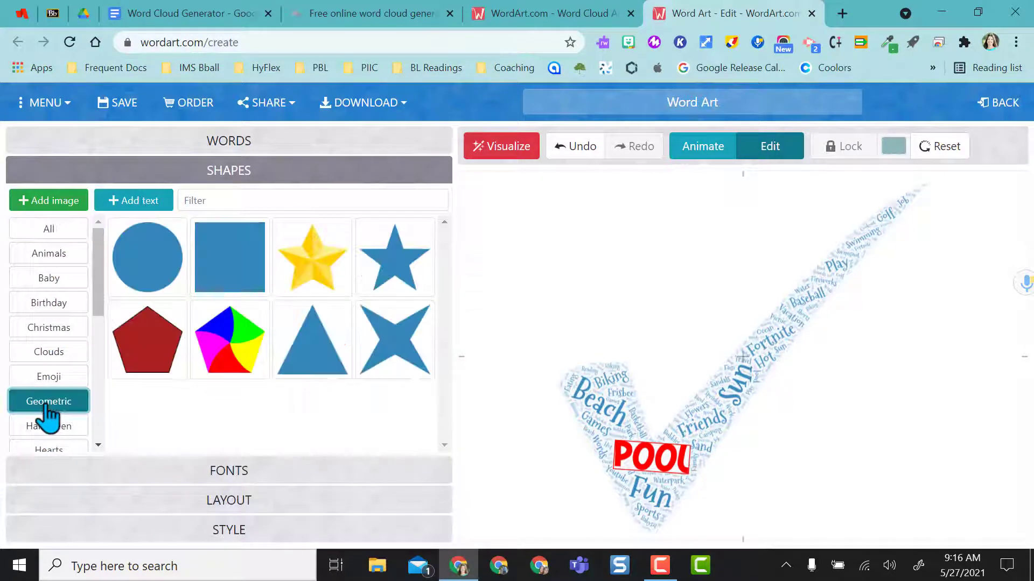
{"action": "left_click", "coordinate": [240, 345]}
{"action": "left_click", "coordinate": [506, 147]}
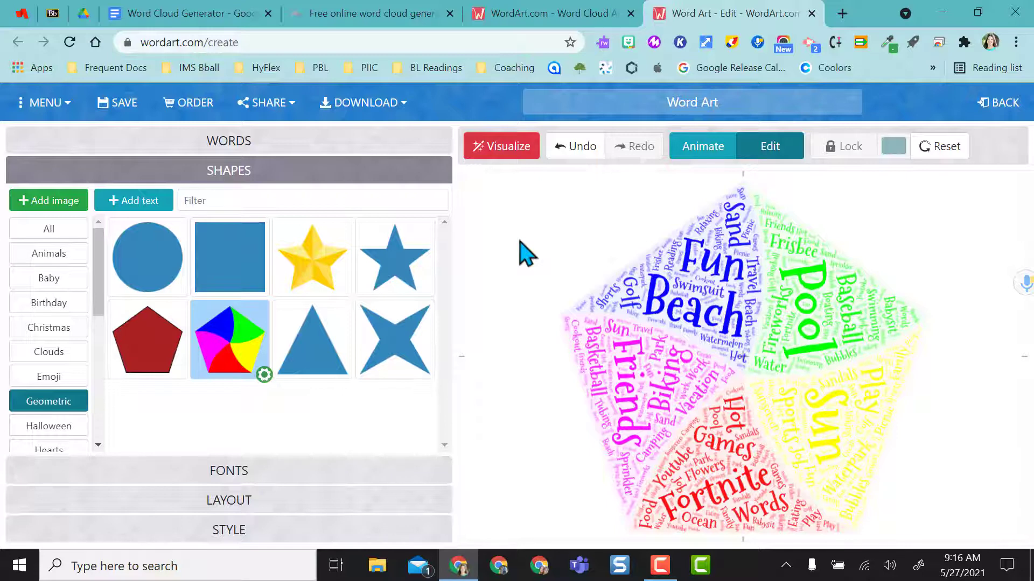
- Review the download formats and sharing options for the finished word cloud and return to the WordArt.com home page
{"action": "left_click", "coordinate": [403, 113]}
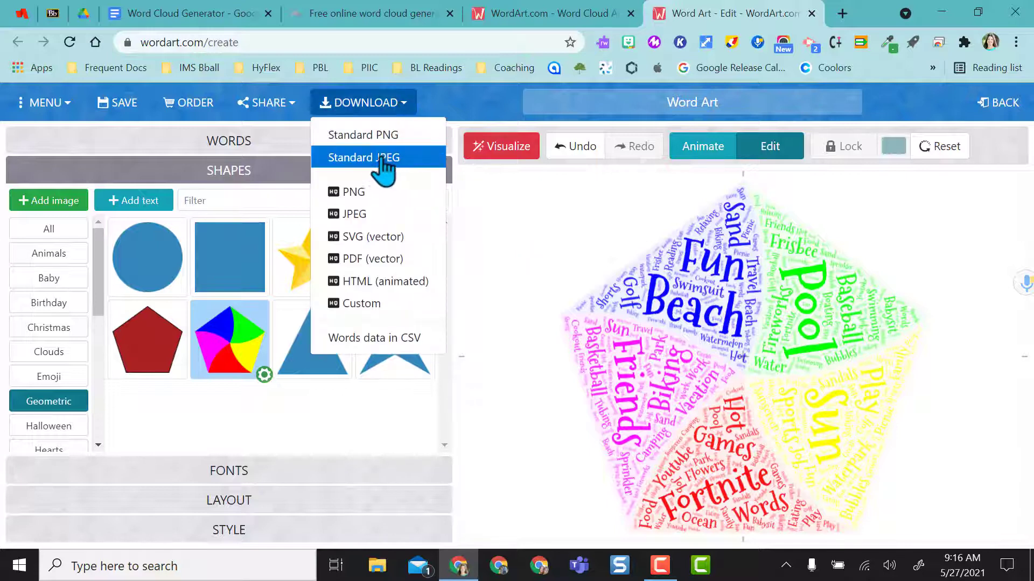
{"action": "left_click", "coordinate": [398, 158]}
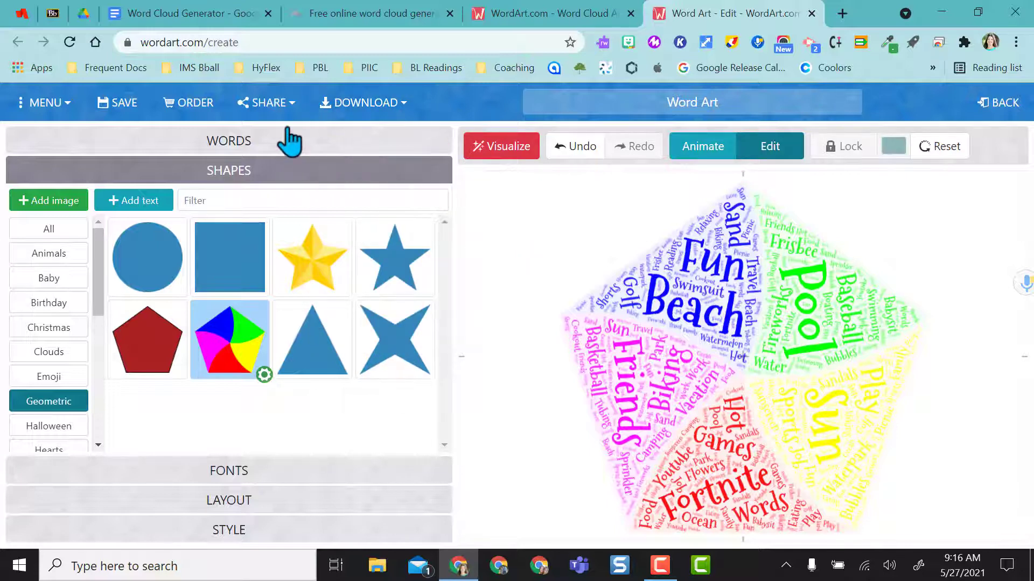
{"action": "left_click", "coordinate": [273, 112]}
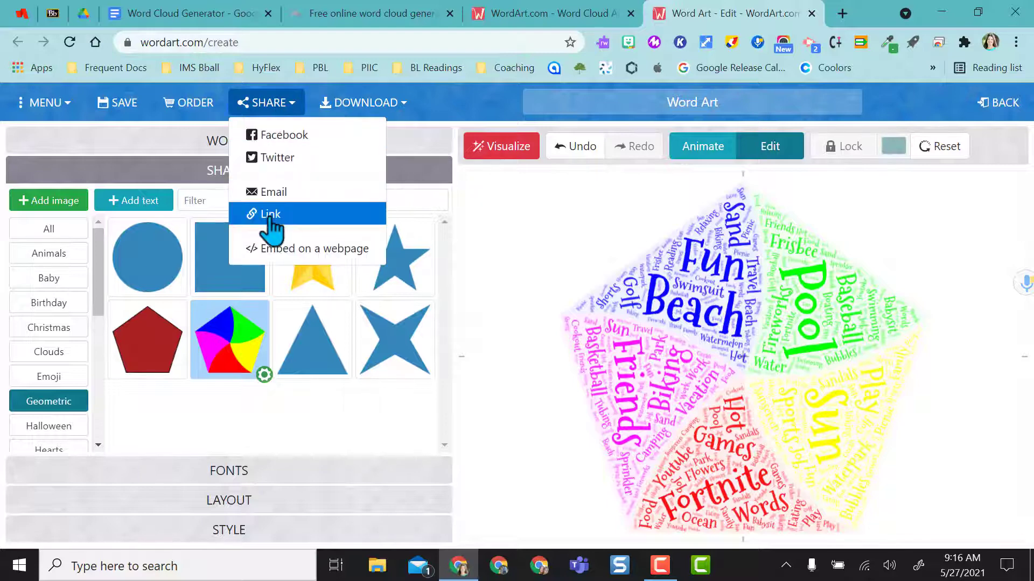
{"action": "left_click", "coordinate": [530, 16]}
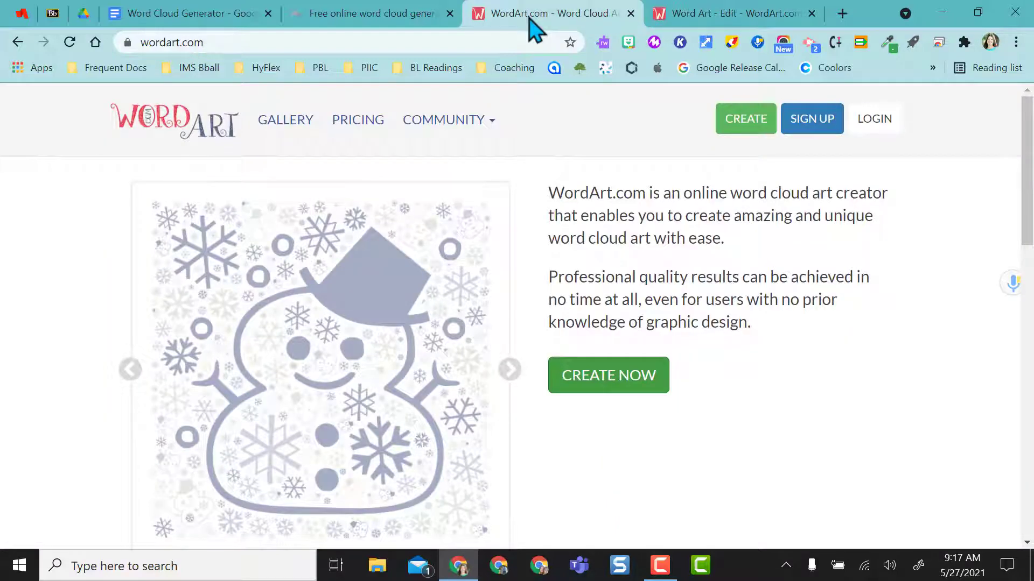